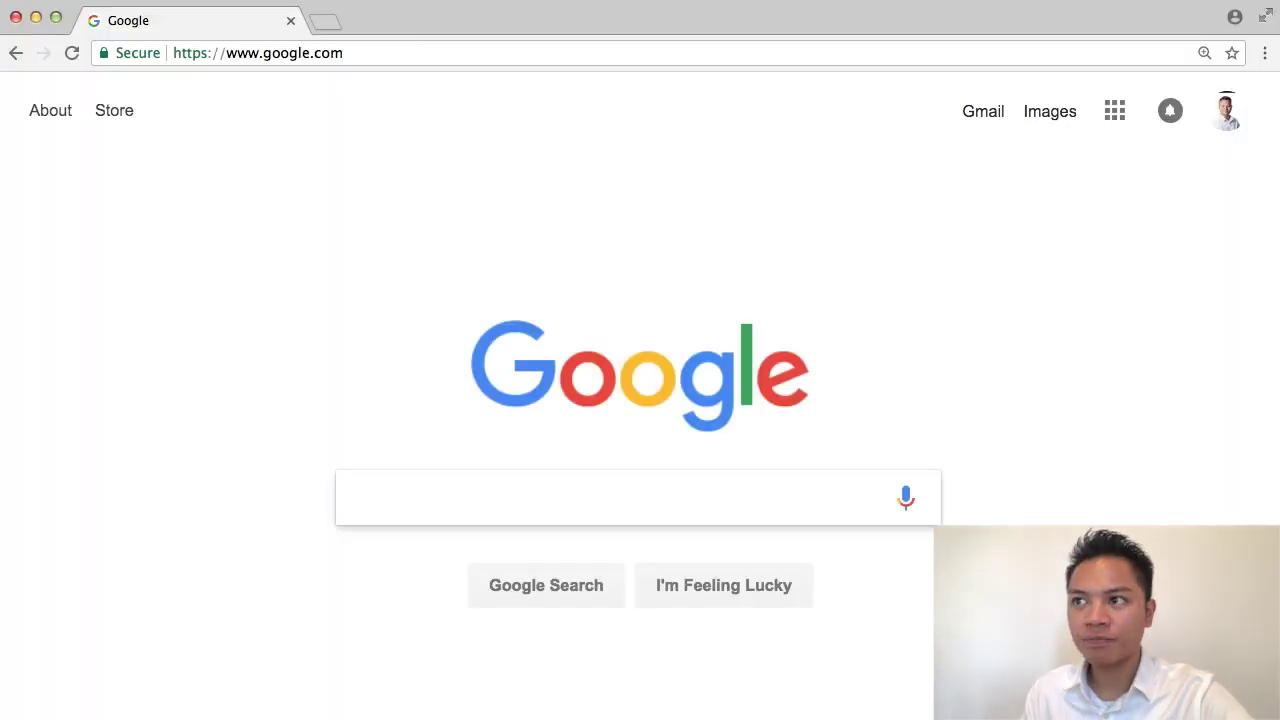
Step: Go to coinmarketcap.com in the browser
click(379, 52)
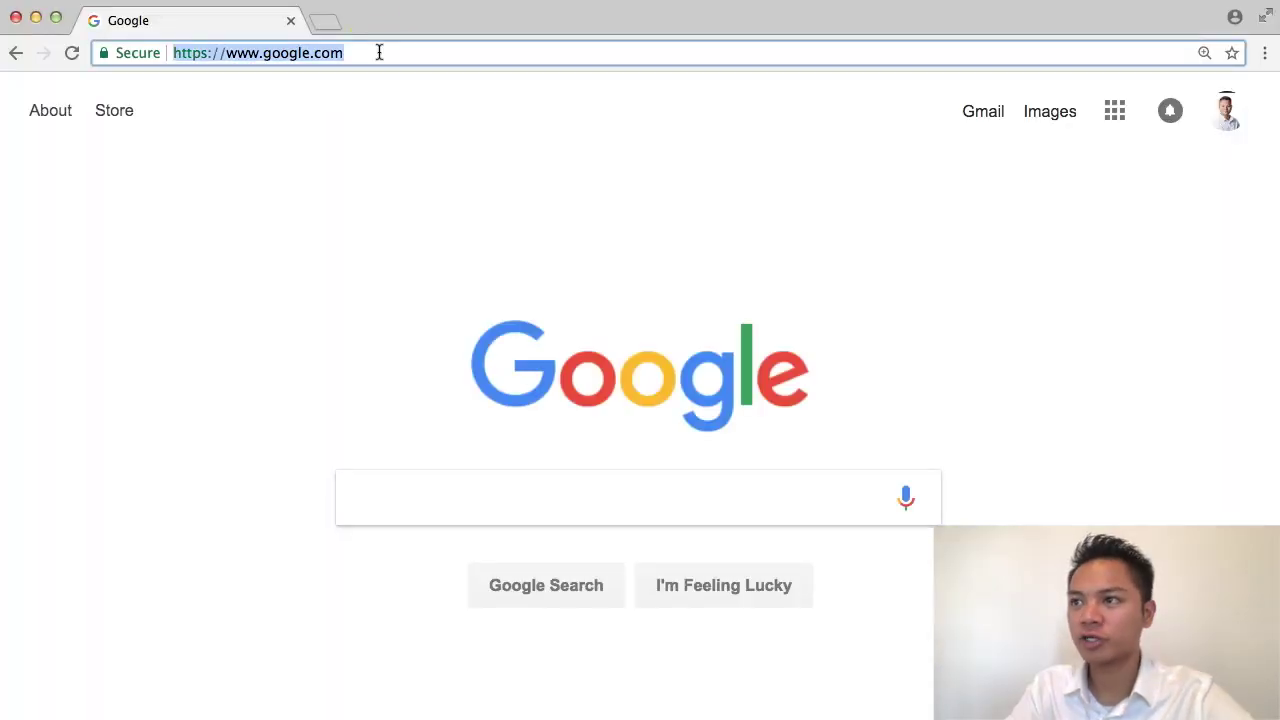
text(coinmarketcap)
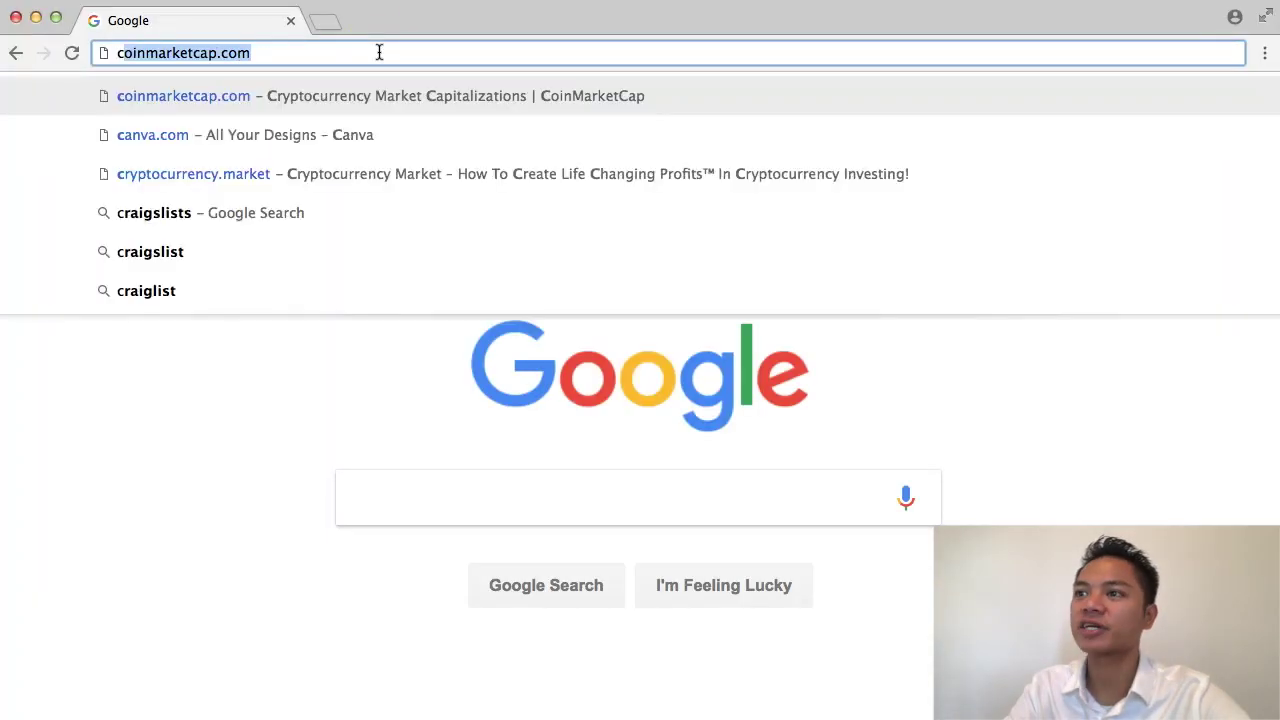
key(Return)
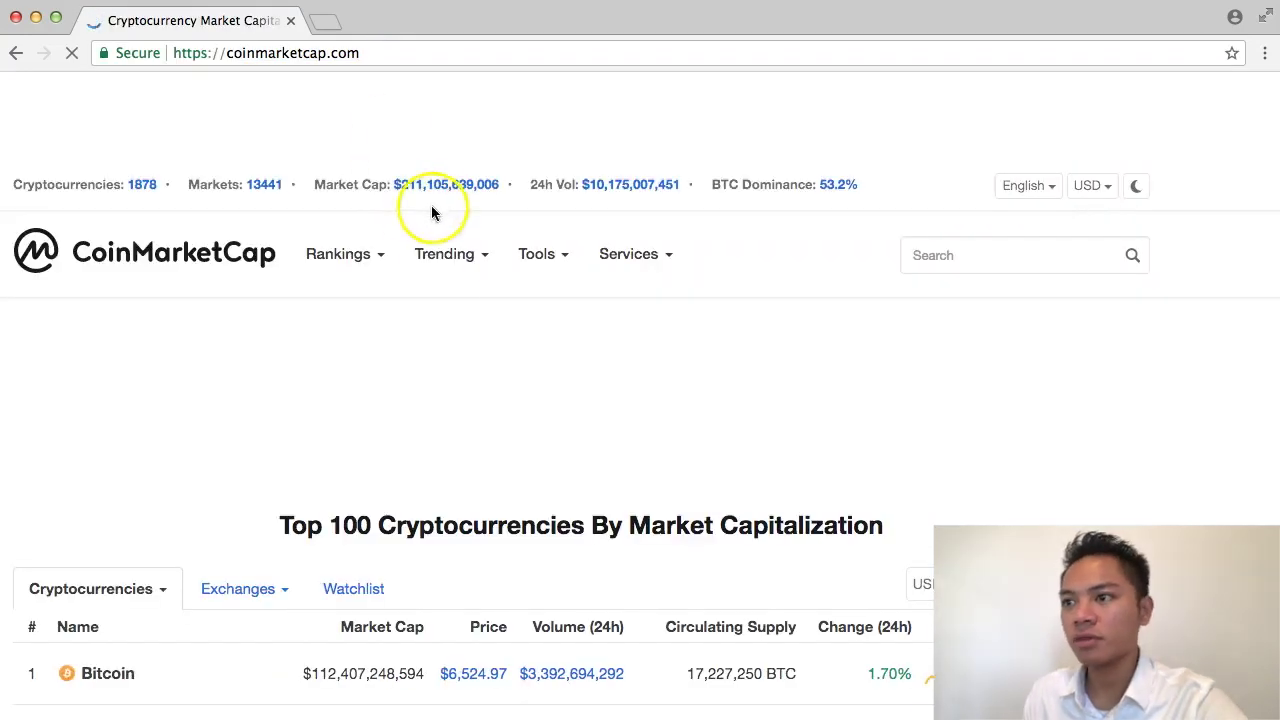
Step: Open CoinMarketCap's Dogecoin page and its Website link, dogecoin.com, in a new tab
scroll(455, 388, down, 5)
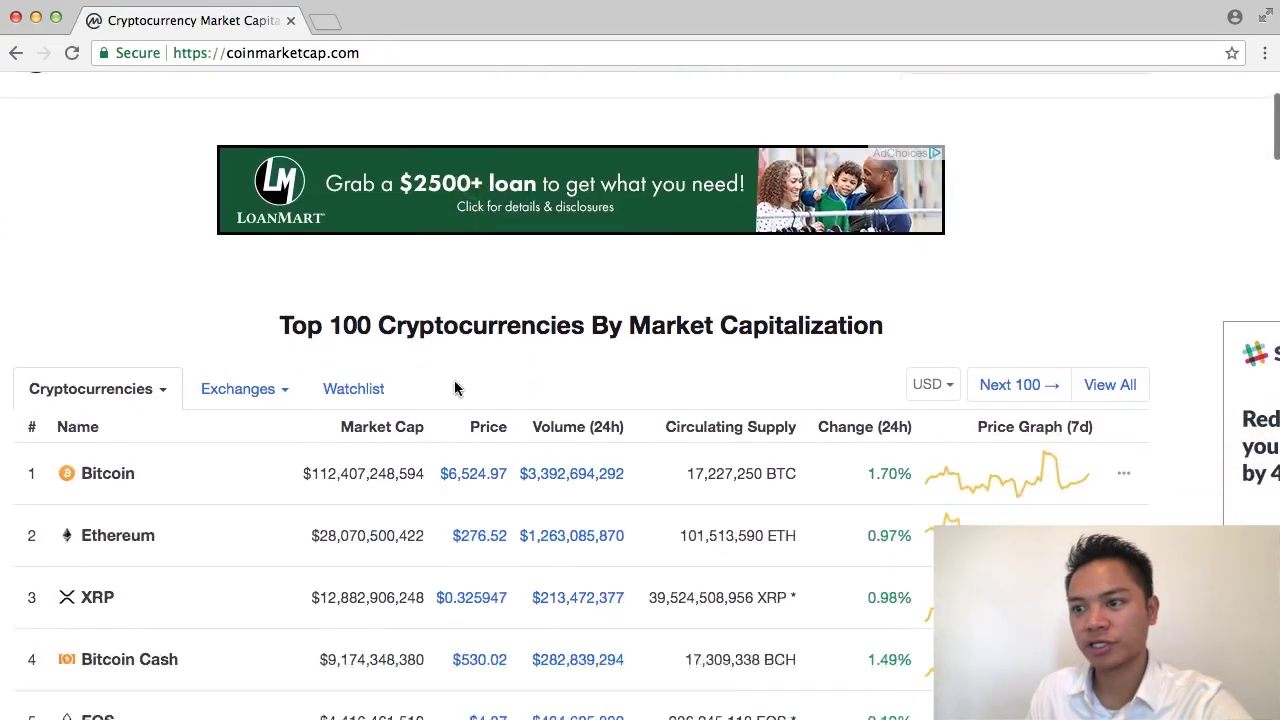
scroll(455, 388, down, 5)
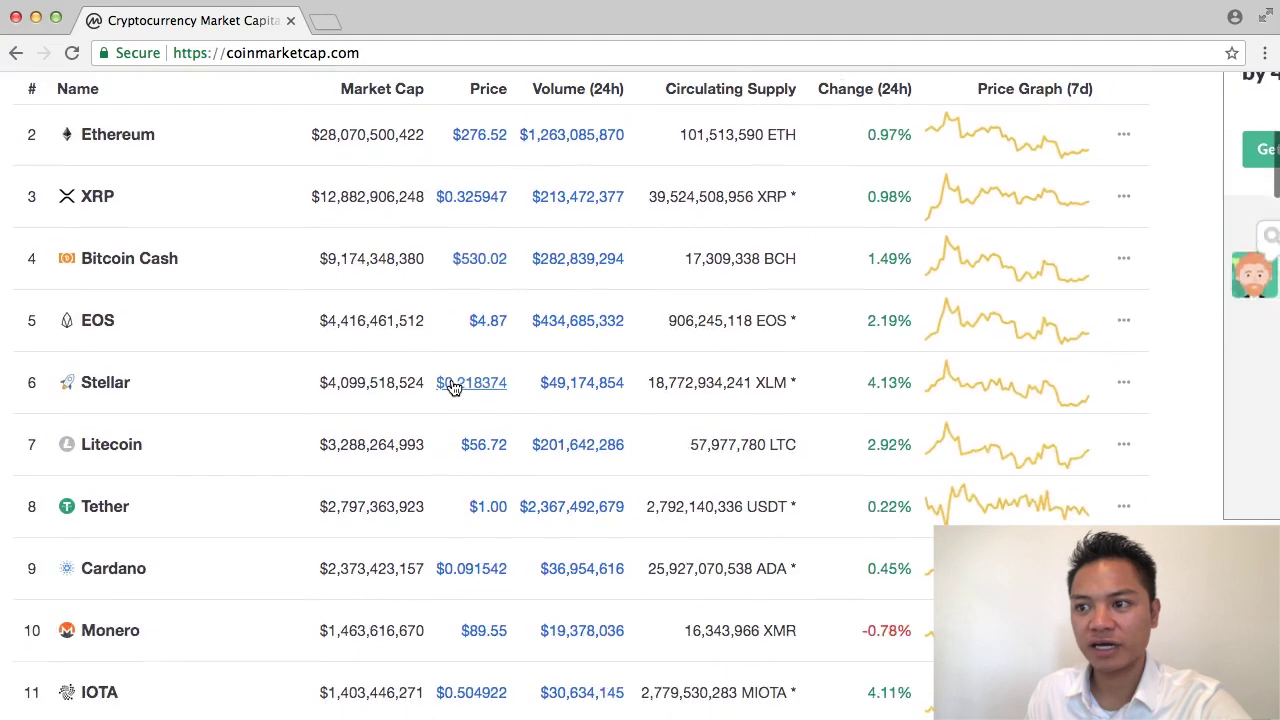
scroll(450, 382, down, 6)
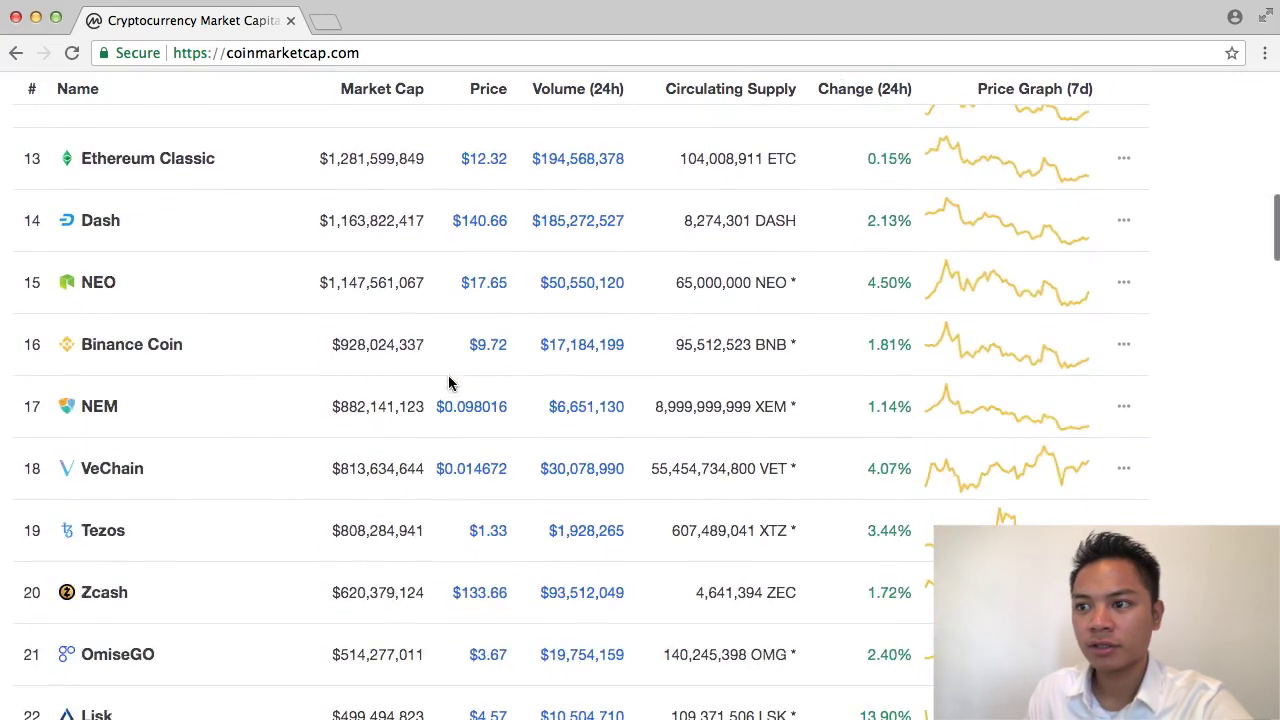
scroll(451, 376, down, 6)
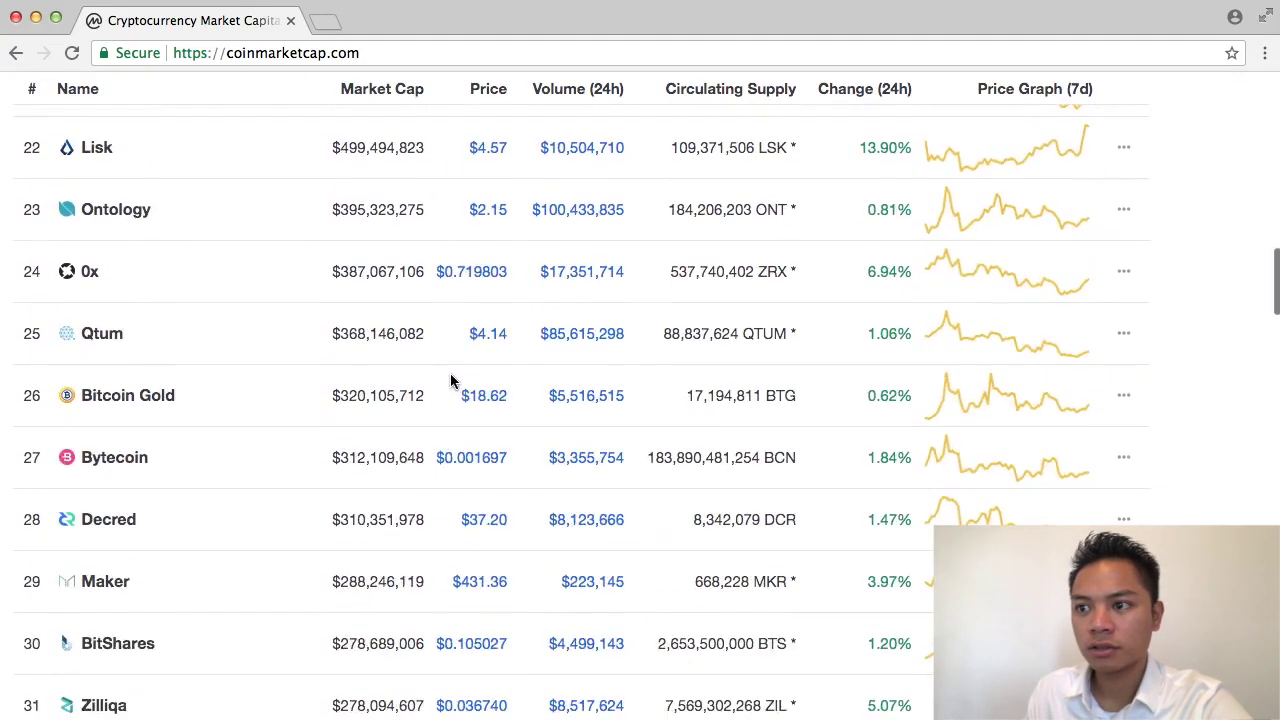
click(127, 424)
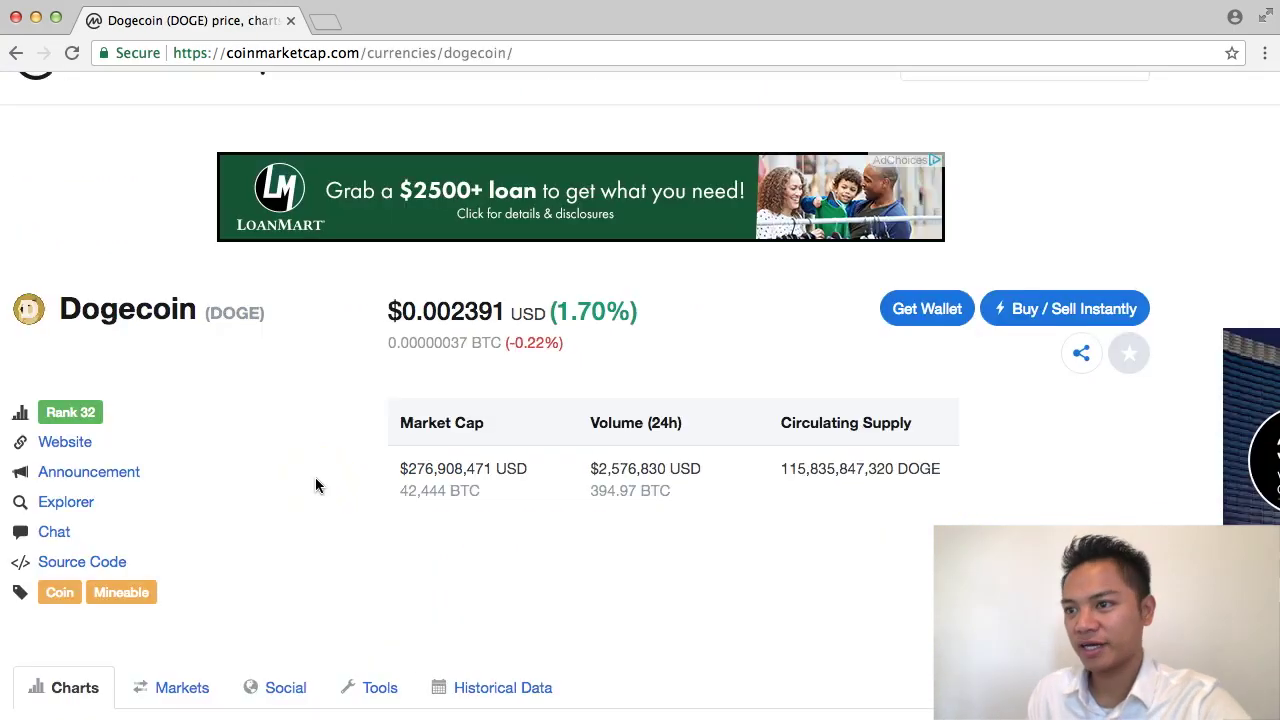
scroll(129, 449, down, 1)
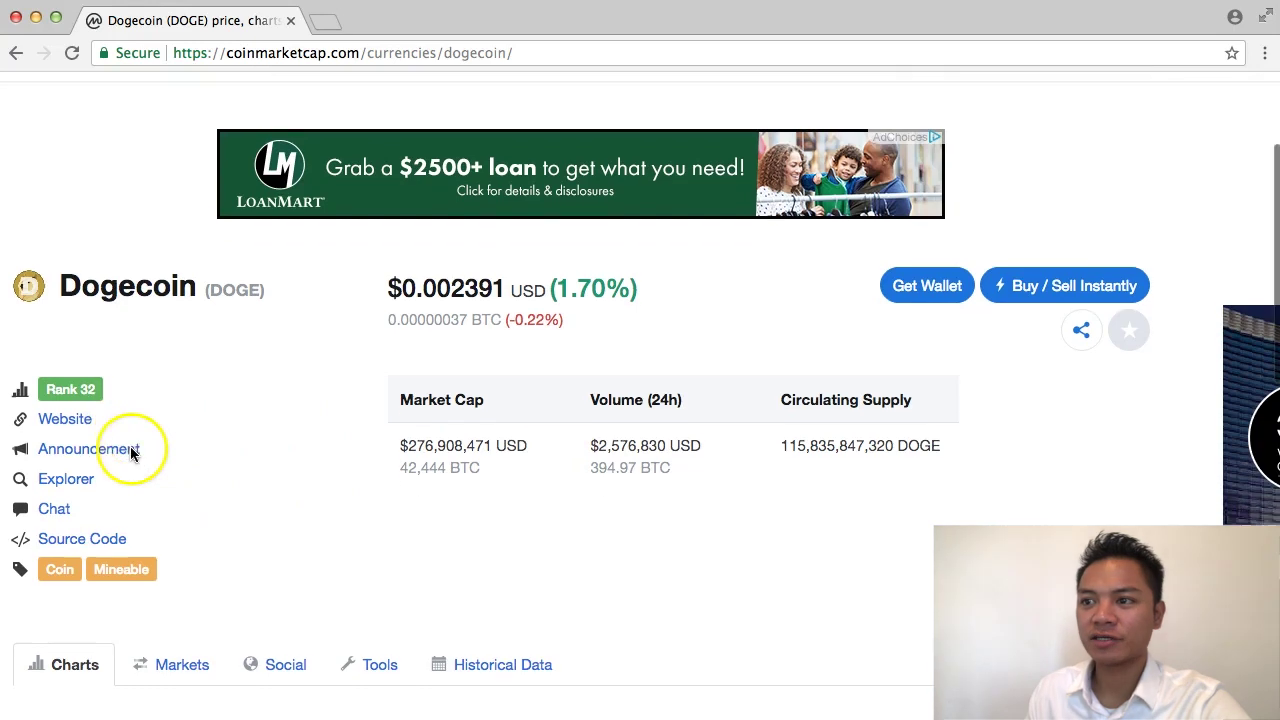
click(70, 426)
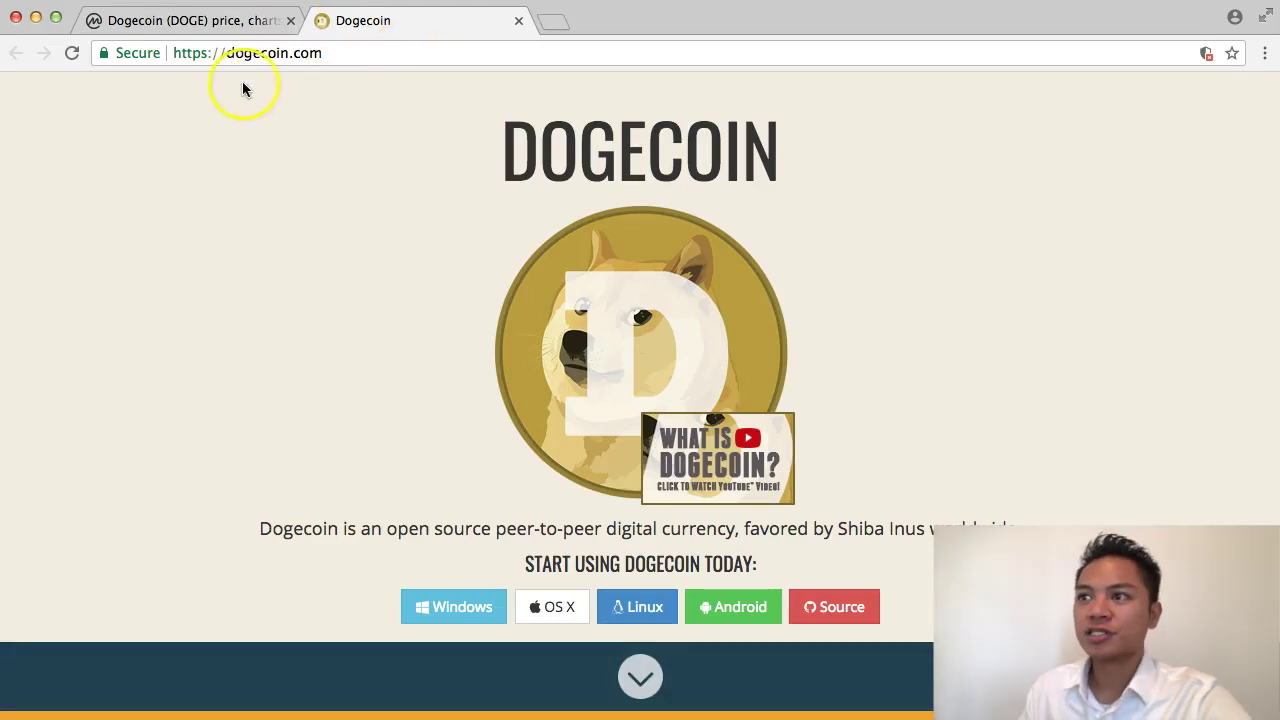
Step: Check dogecoin.com's https address and Secure connection info, then switch back to CoinMarketCap
click(360, 58)
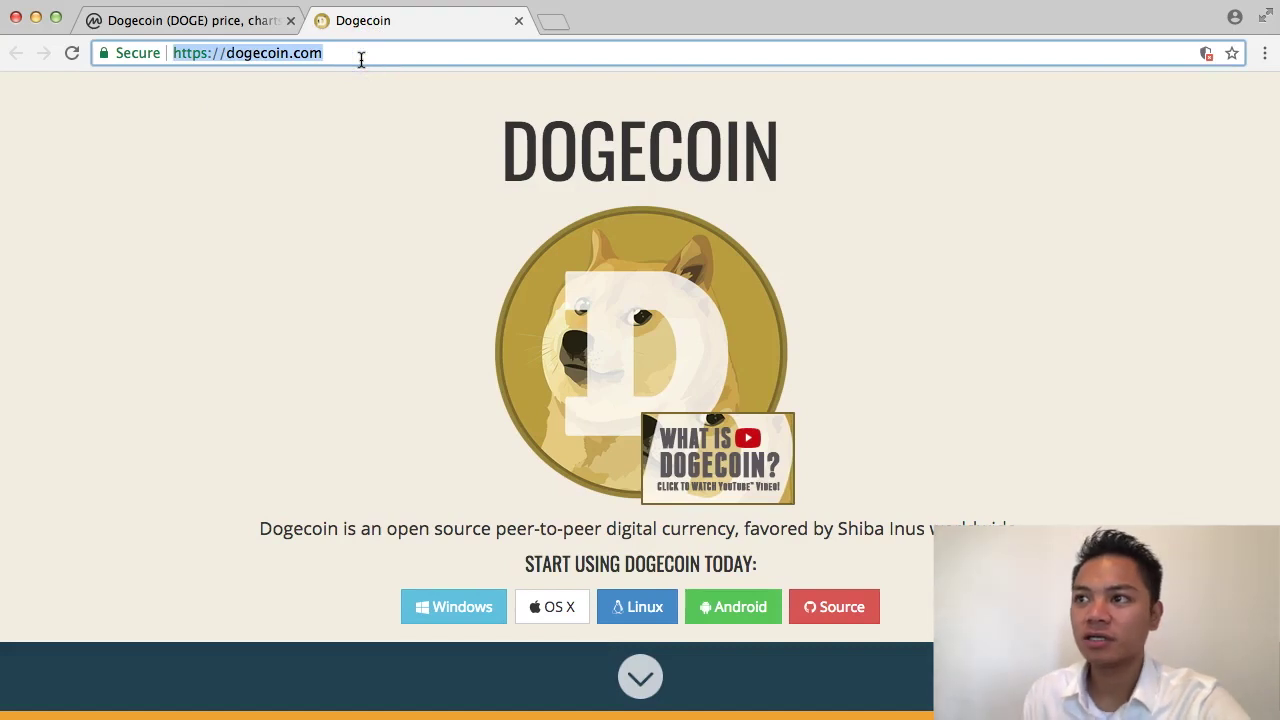
click(181, 53)
double_click(185, 53)
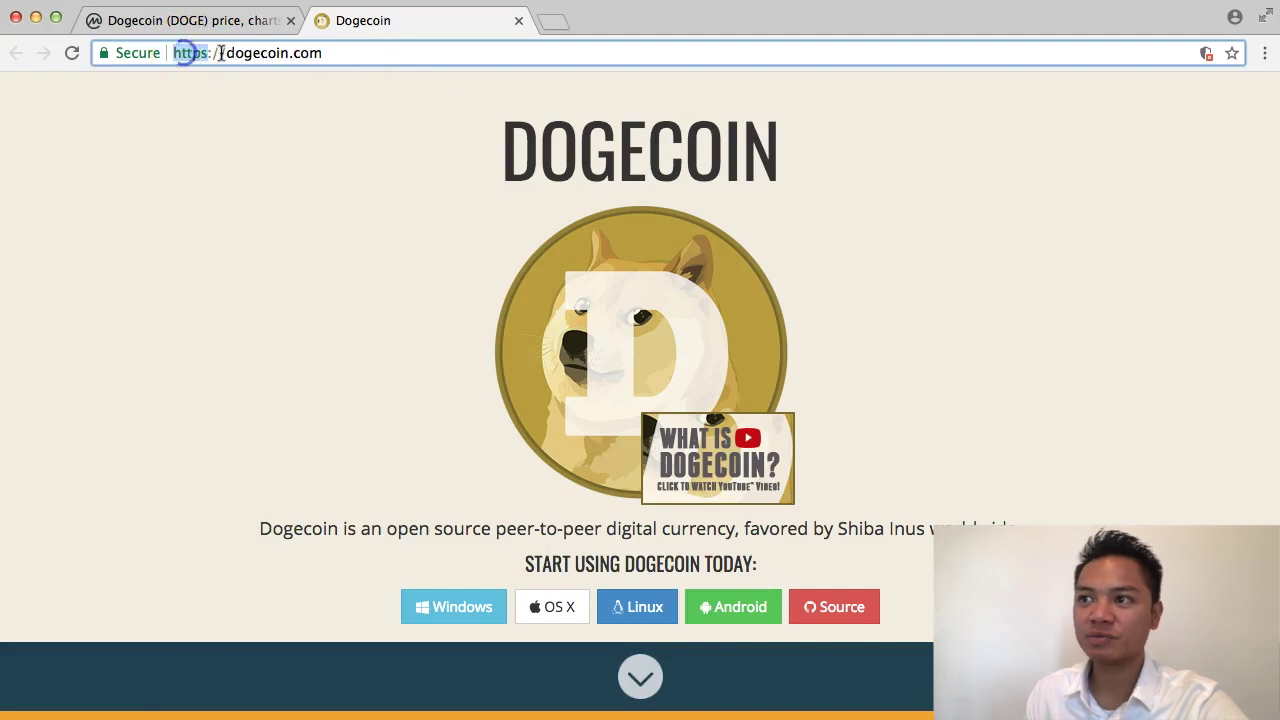
click(180, 57)
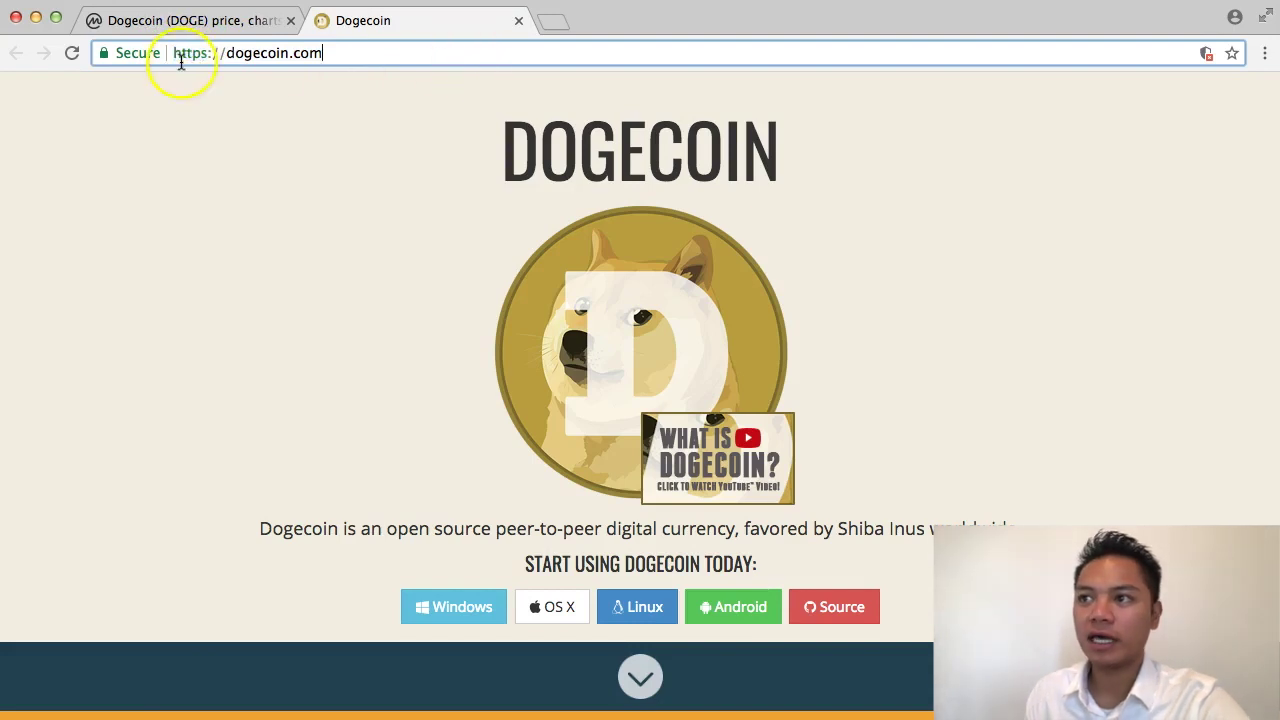
click(105, 54)
drag(98, 88, 209, 92)
key(ctrl+shift+Tab)
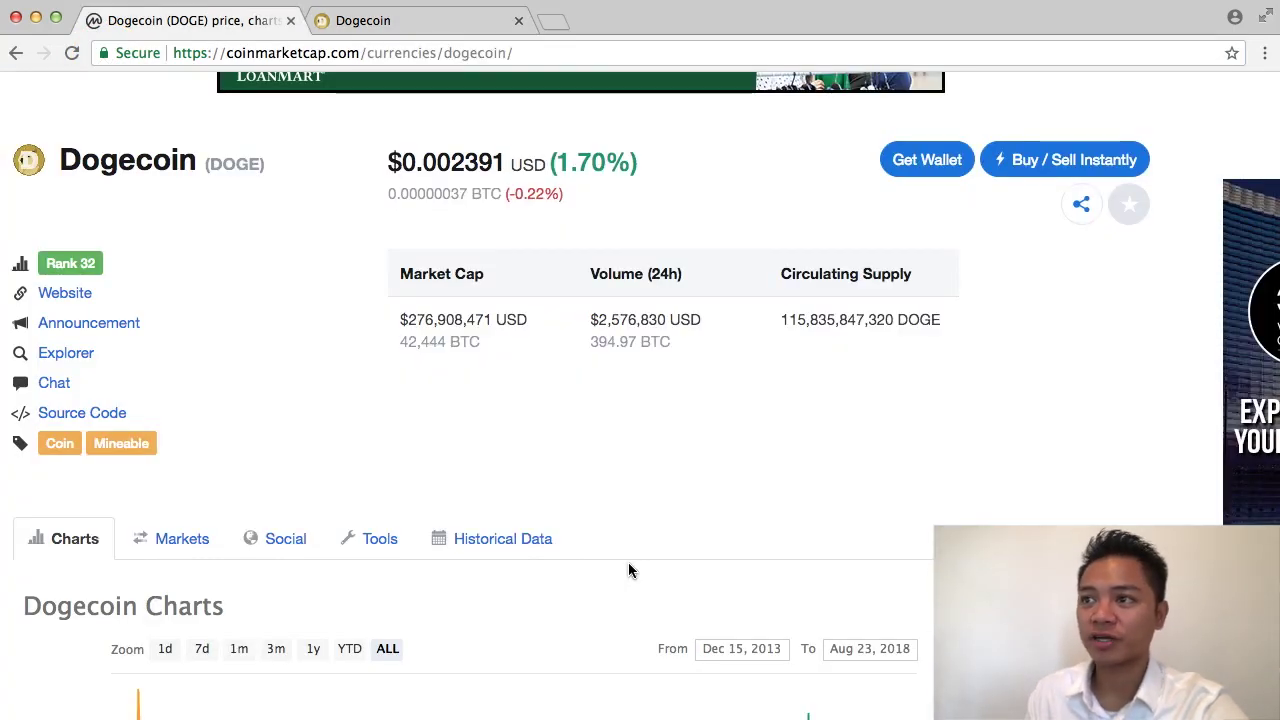
click(275, 540)
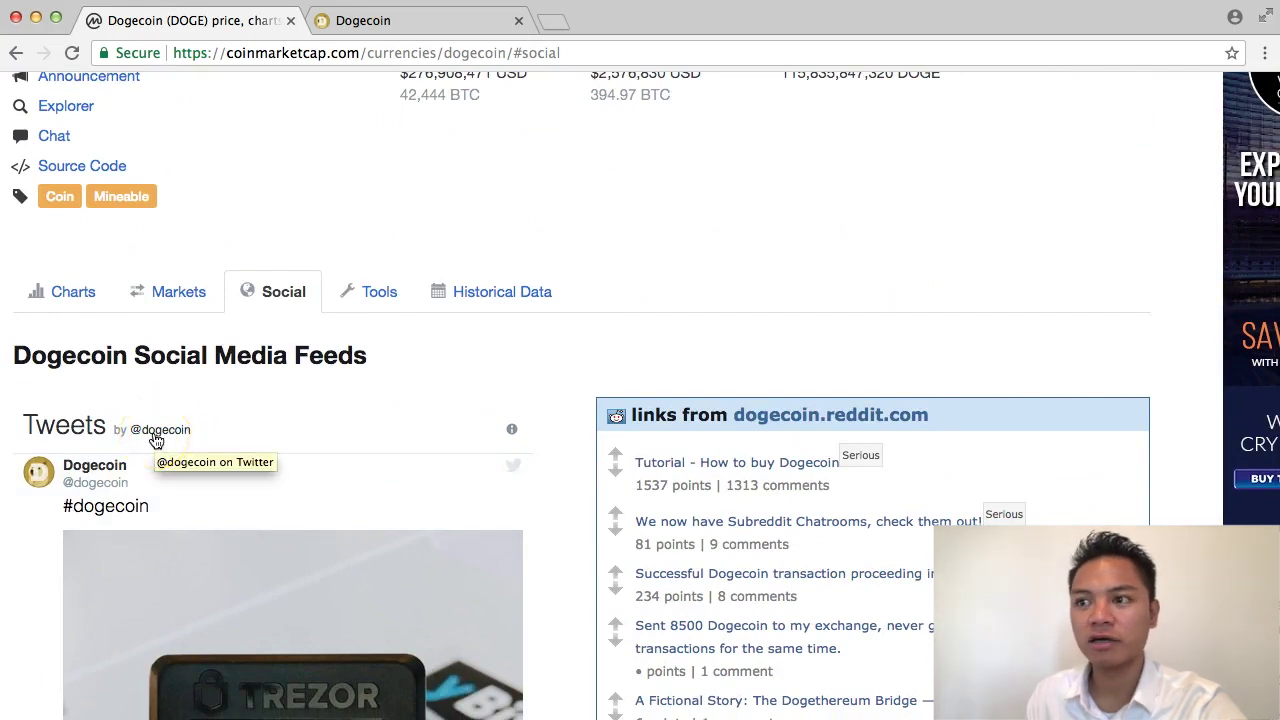
click(156, 440)
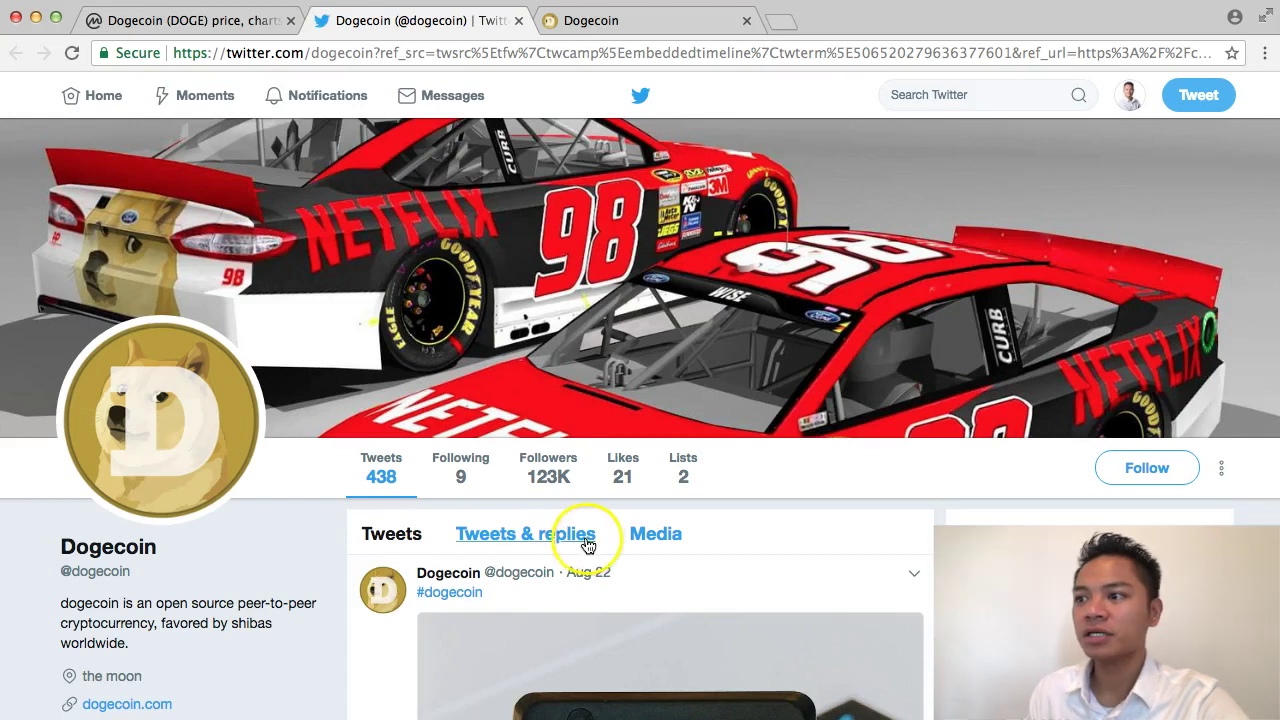
scroll(588, 543, down, 2)
scroll(588, 543, down, 1)
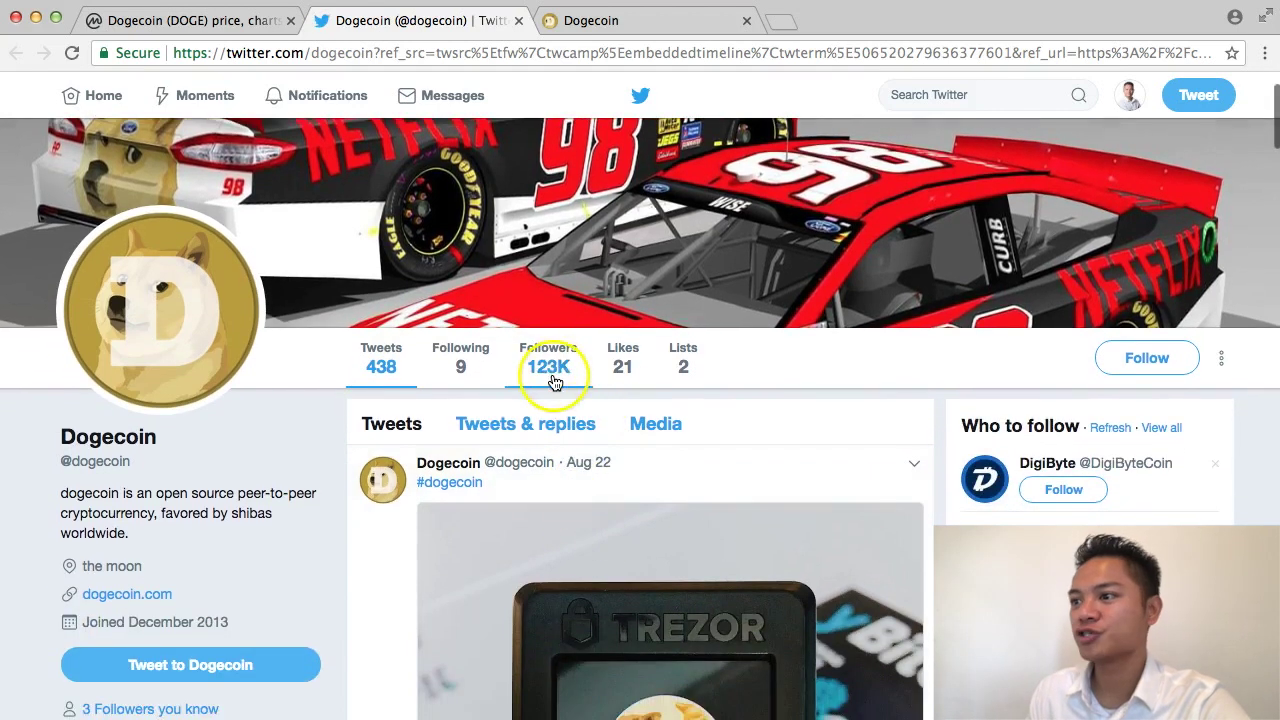
mouse_move(555, 375)
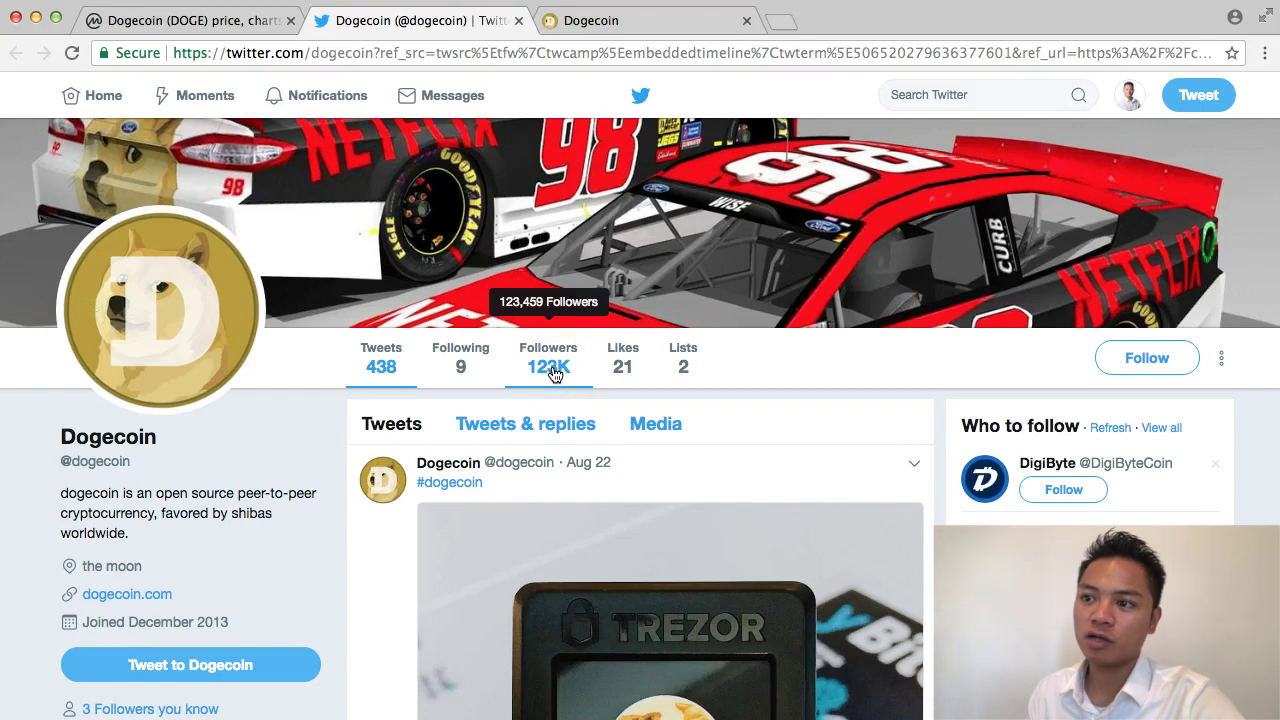
click(131, 600)
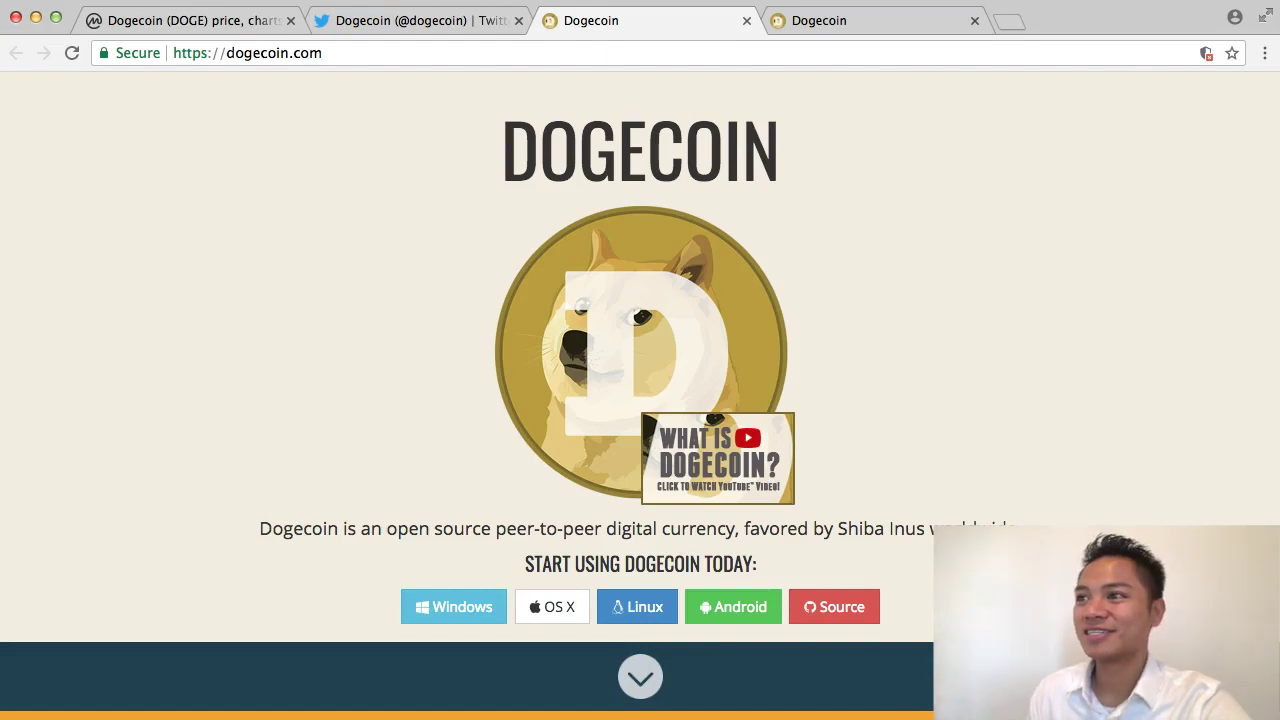
Step: Close the duplicate Dogecoin tab and the Twitter tab, returning to CoinMarketCap
click(746, 22)
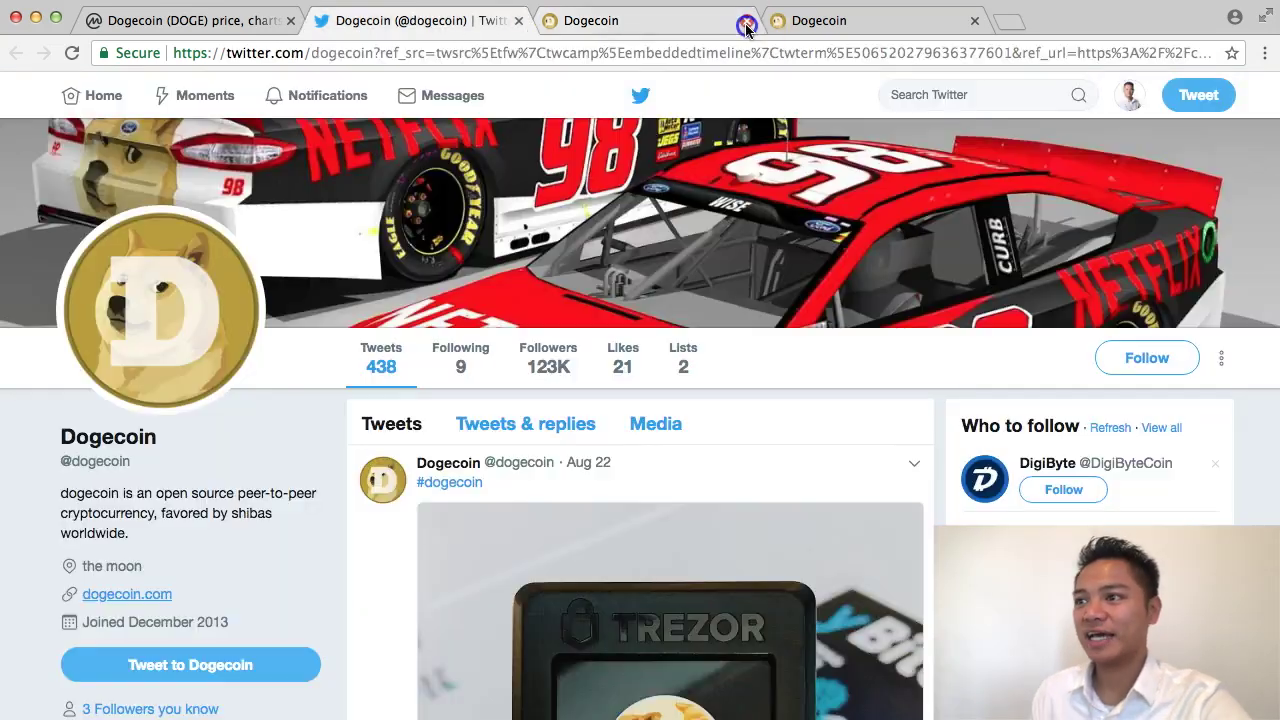
click(518, 21)
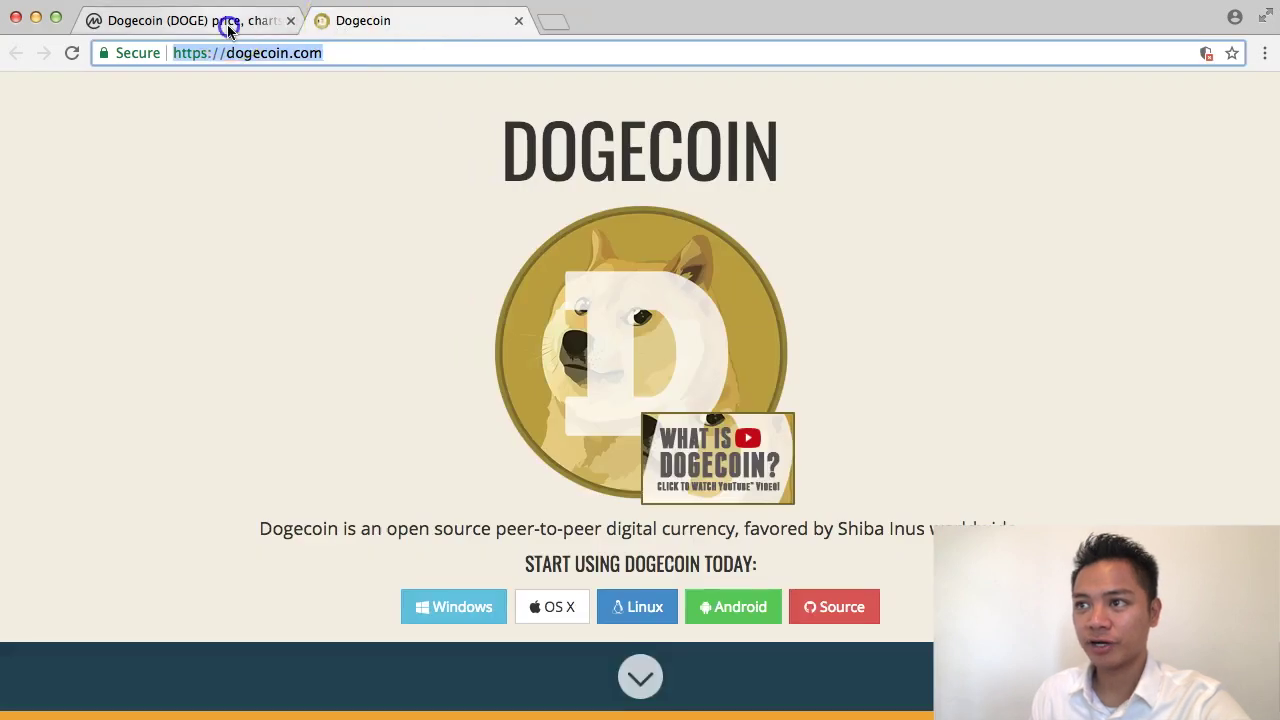
click(228, 24)
Step: Close CoinMarketCap, leaving dogecoin.com, and bring up its OS X wallet options
click(290, 21)
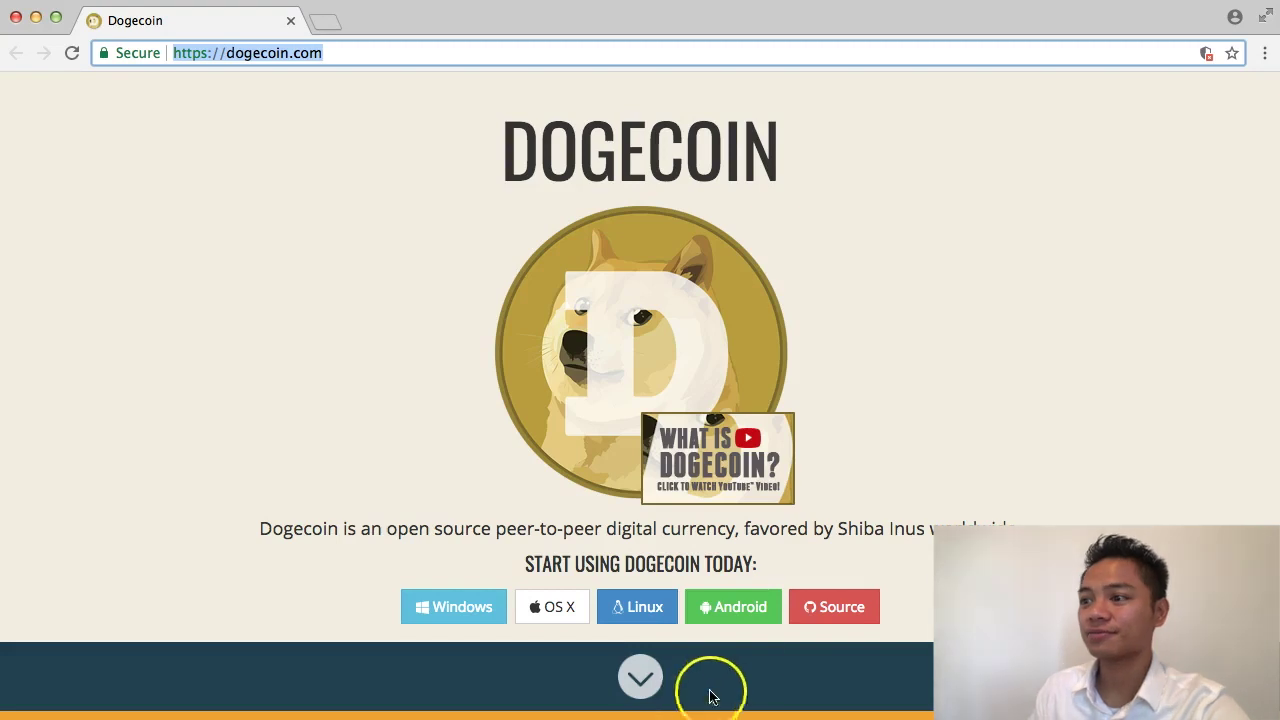
scroll(845, 636, down, 2)
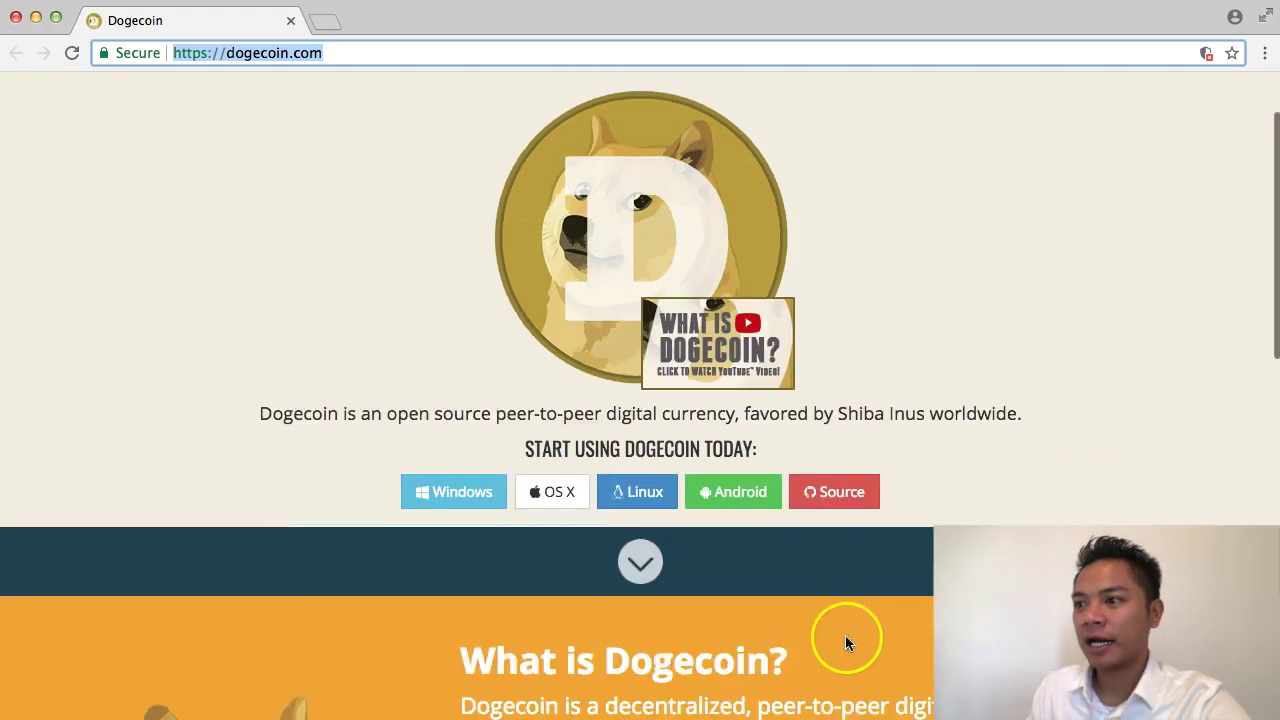
scroll(845, 635, up, 2)
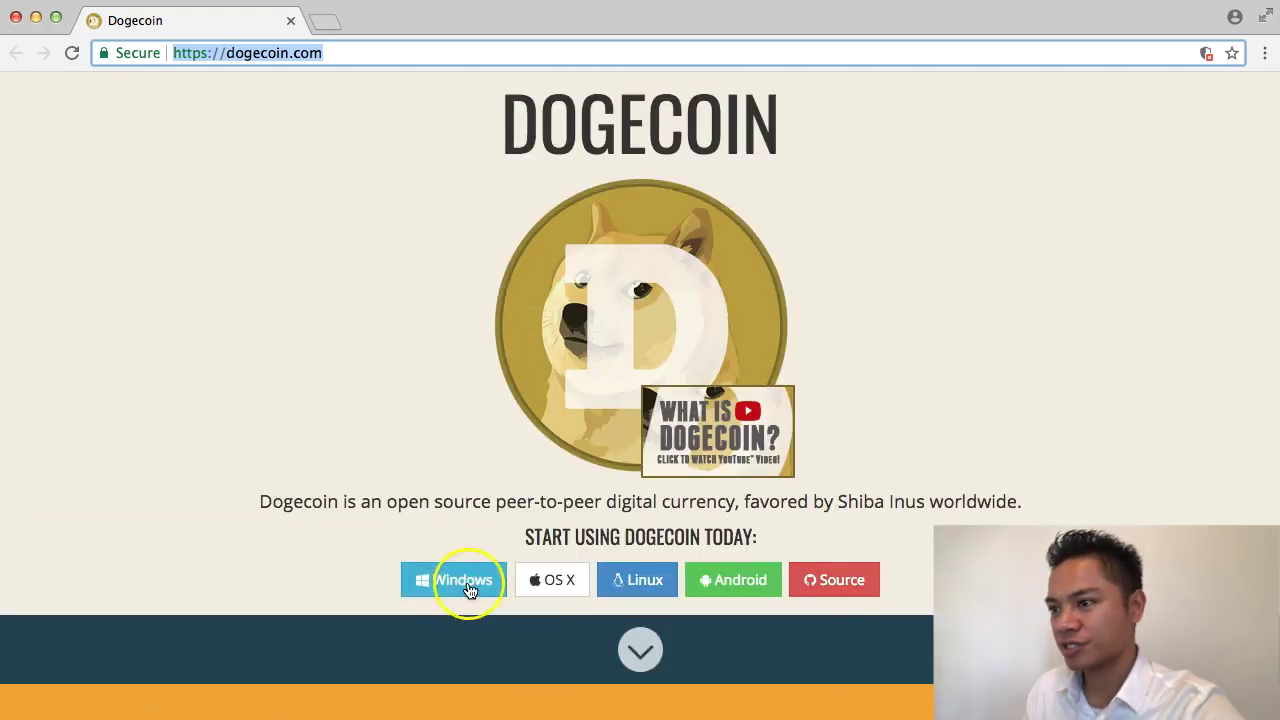
click(562, 590)
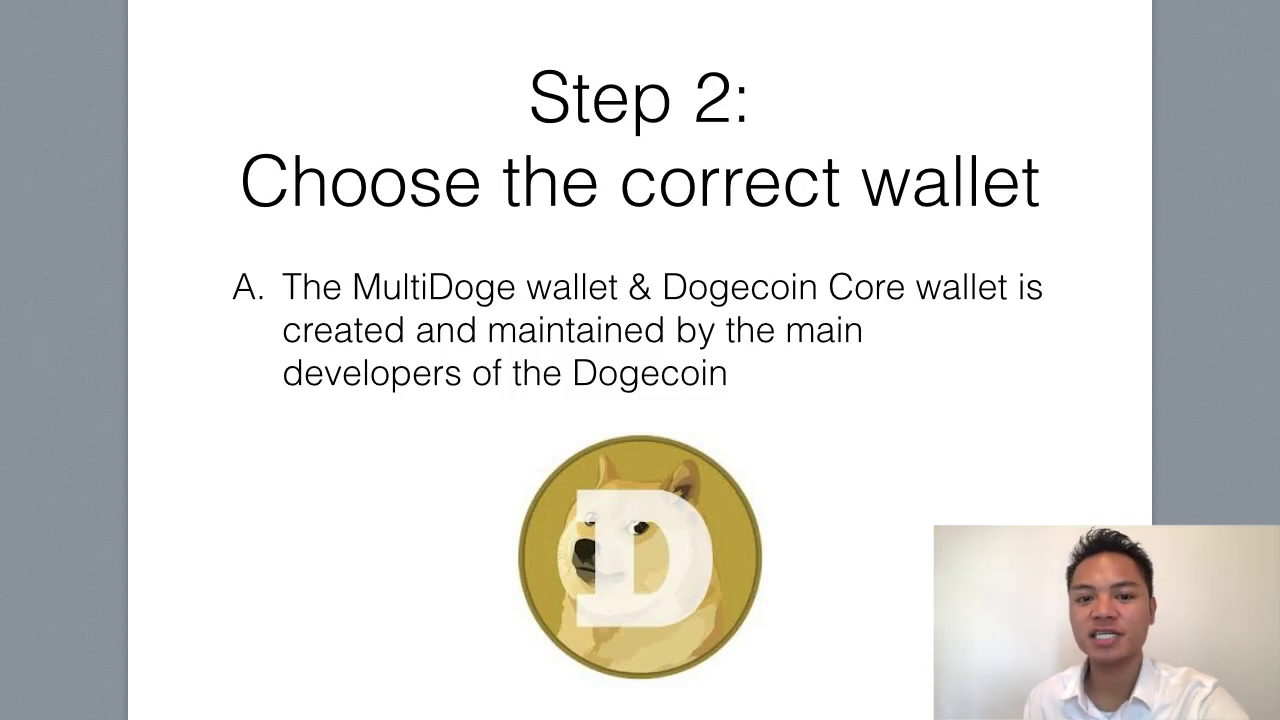
Step: Advance Keynote to the 'Step 3: Download the wallet' slide
key(Right)
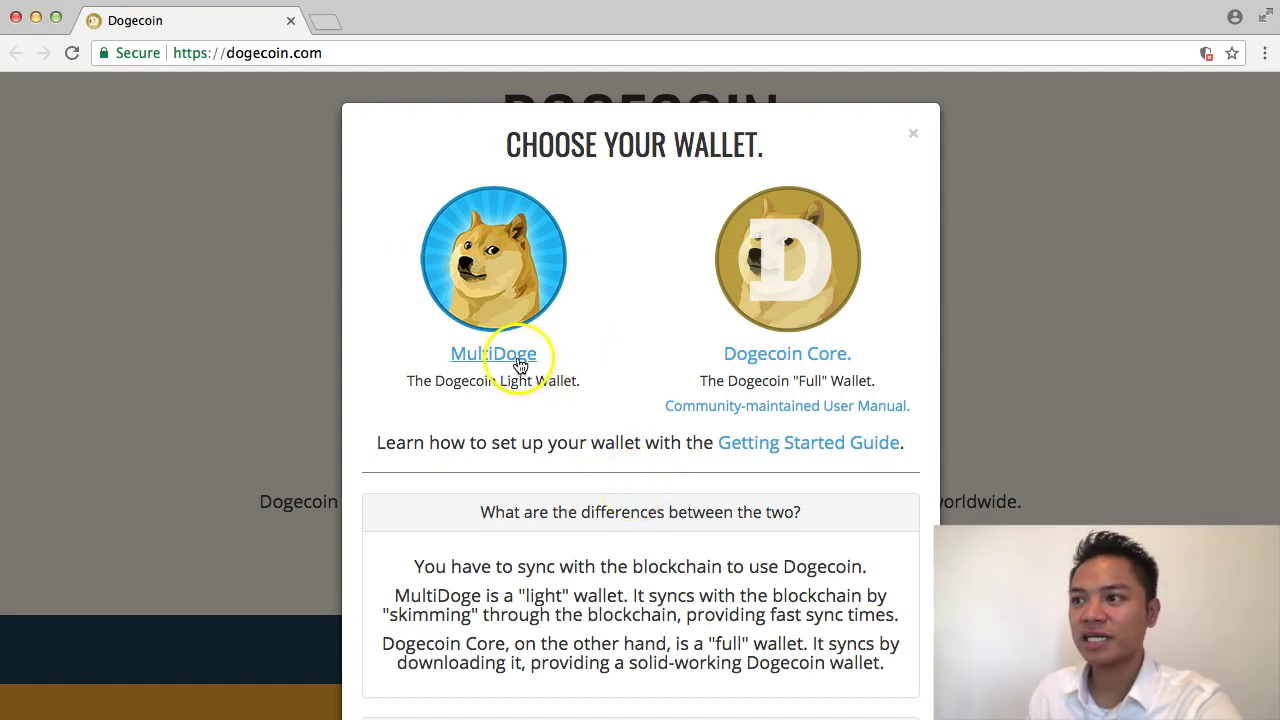
Step: Download the Dogecoin Core full wallet, dogecoin-1.10.0-osx-signed.dmg, from Choose Your Wallet
click(815, 360)
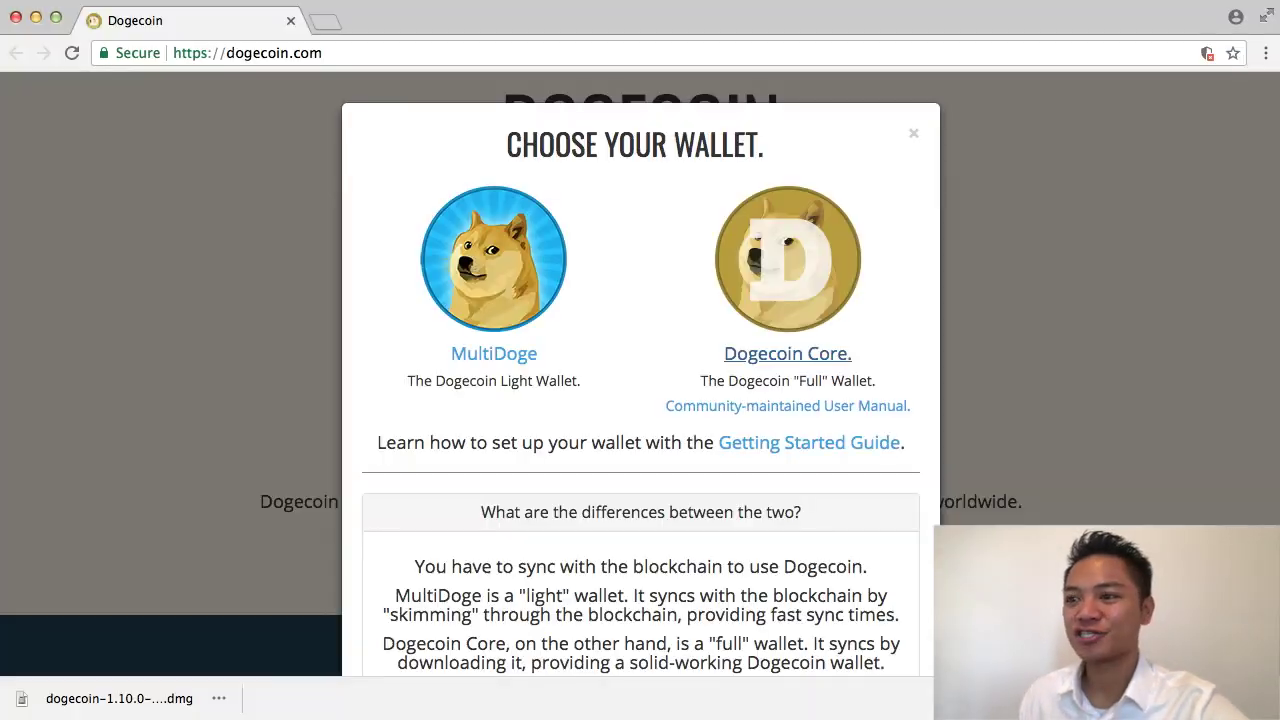
Step: Open the downloaded disk image and drag Dogecoin Core onto its Applications folder alias
click(149, 700)
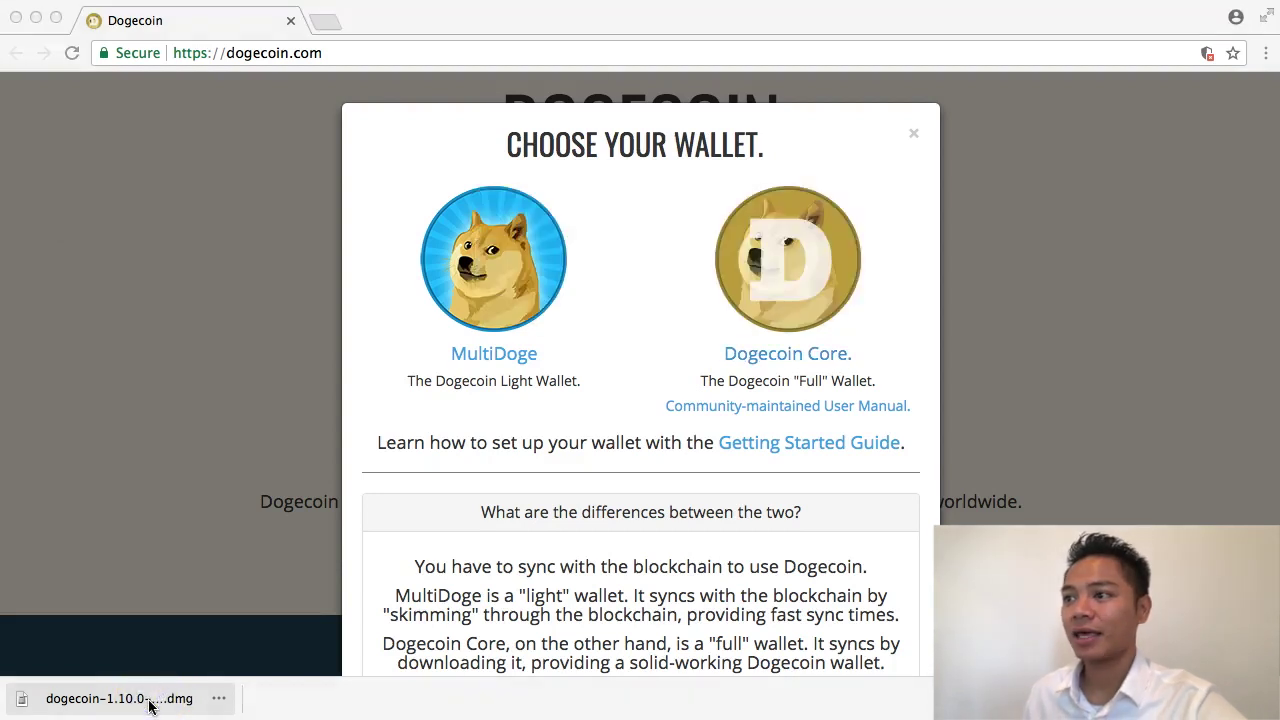
click(500, 338)
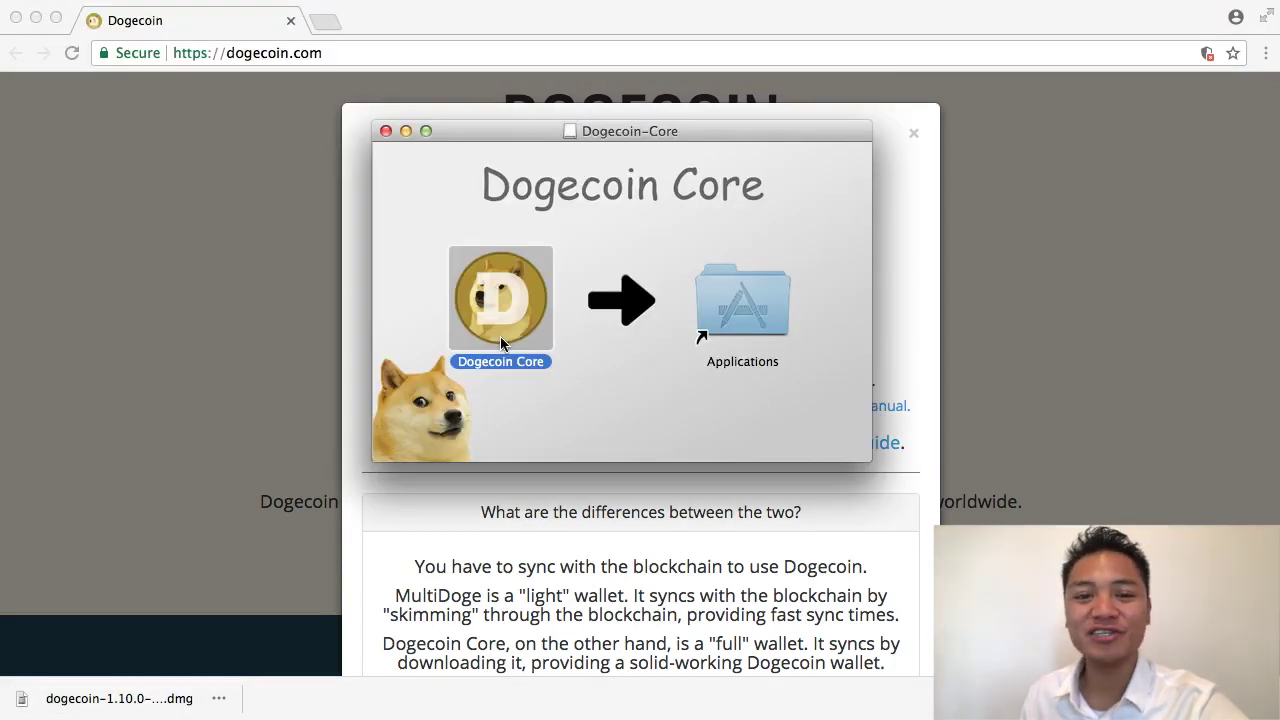
click(514, 315)
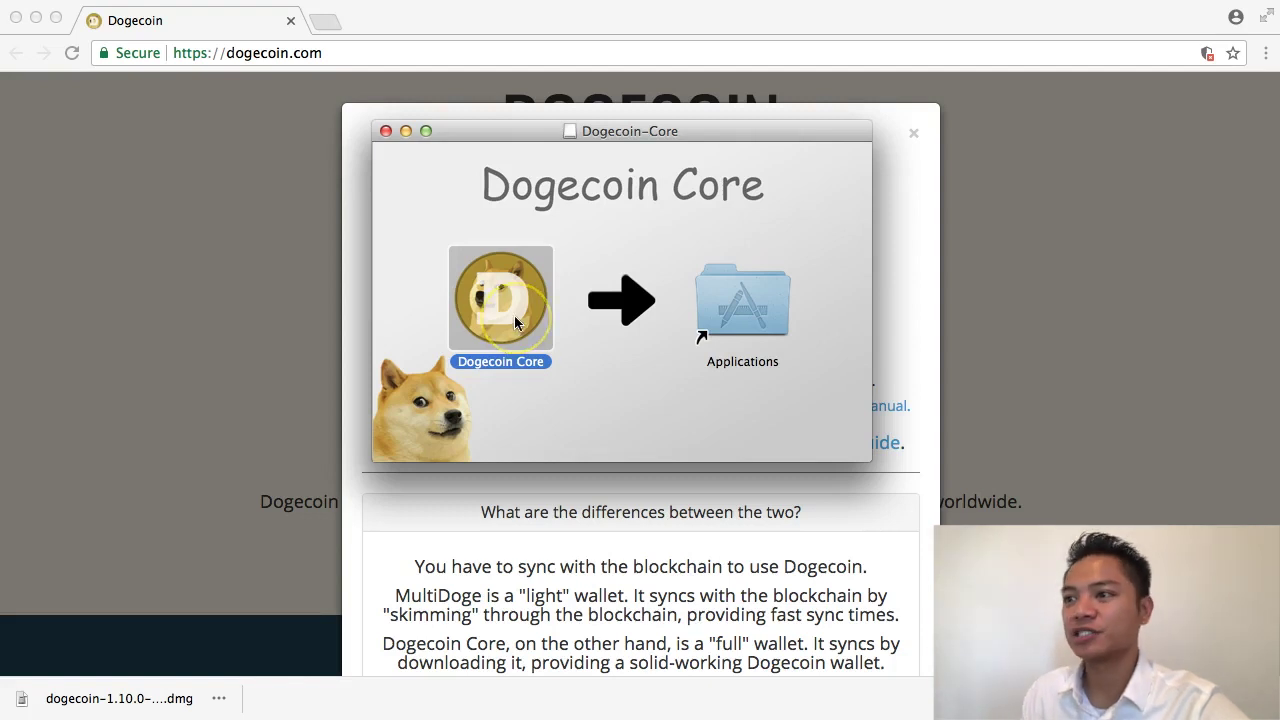
drag(514, 315, 720, 326)
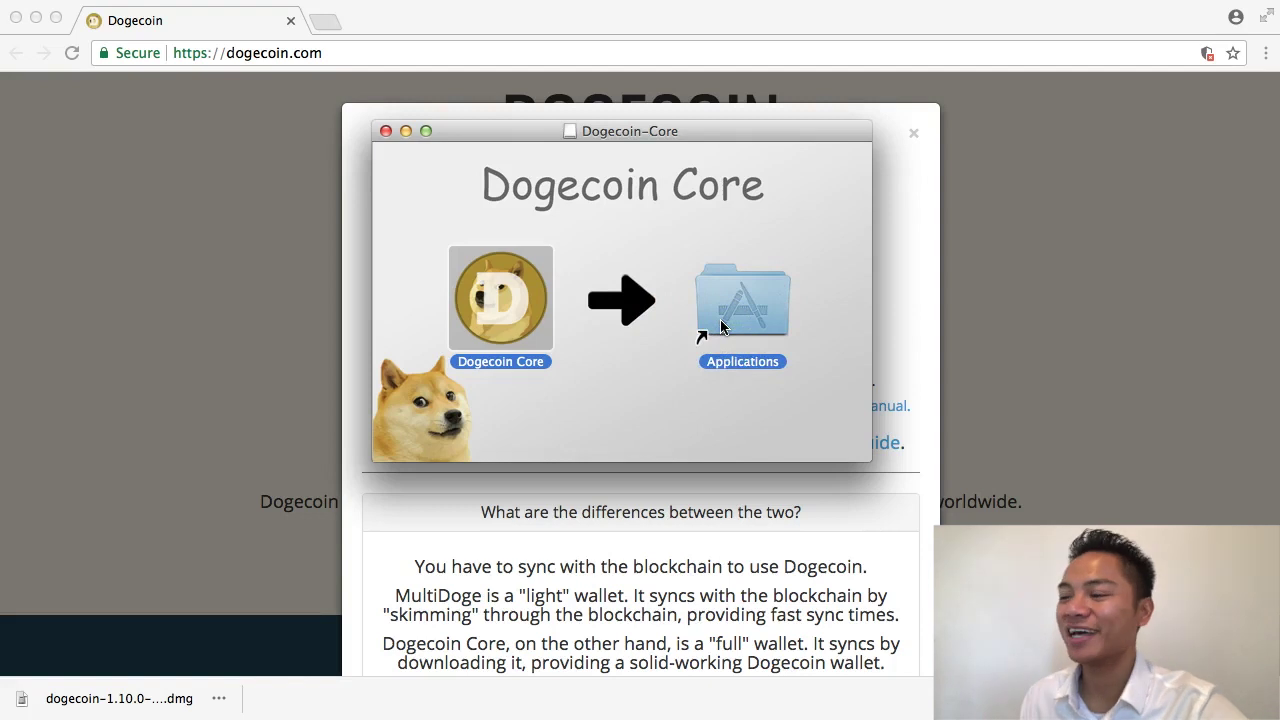
click(625, 296)
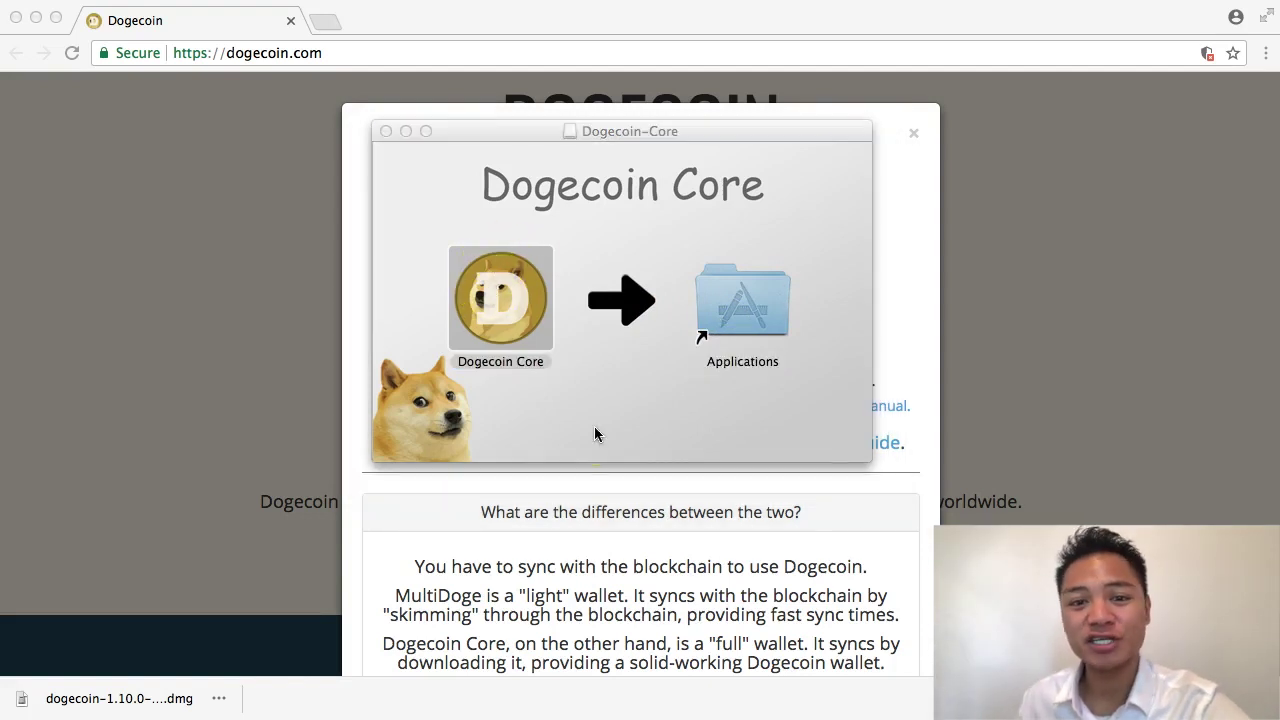
Step: Launch Dogecoin Core from the disk image and confirm Open in the Internet-download warning
double_click(503, 311)
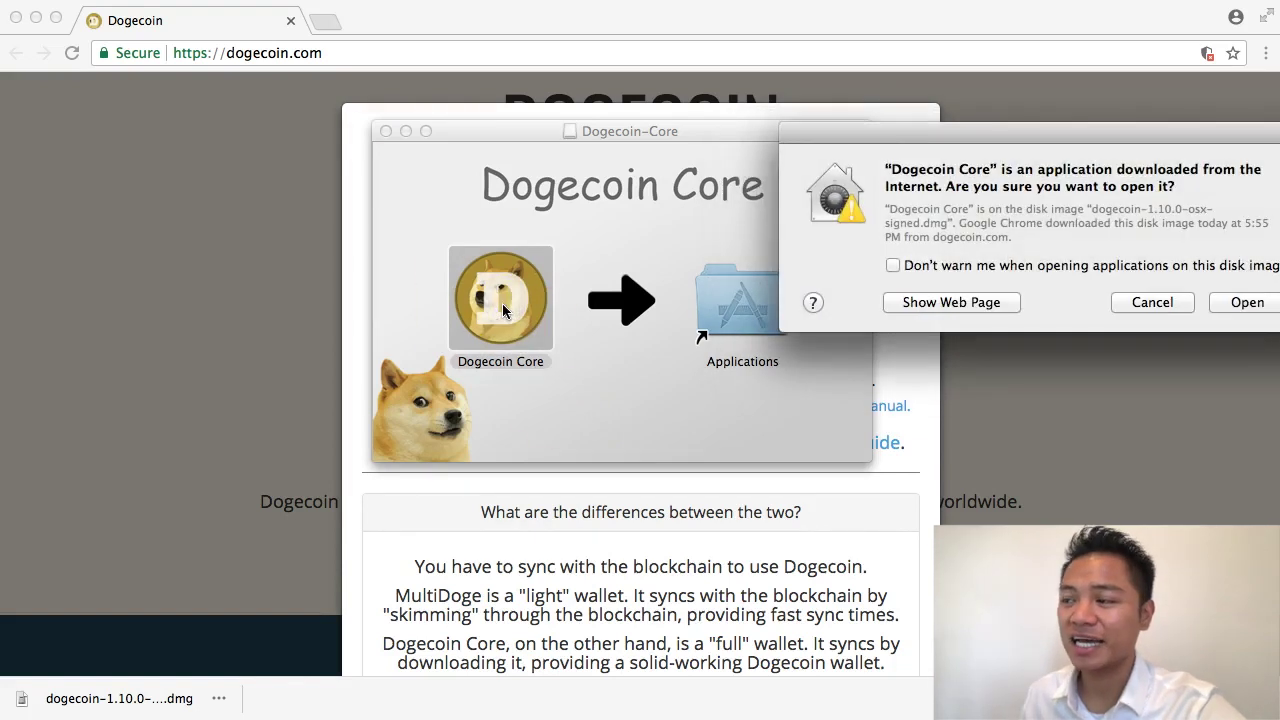
drag(1014, 122, 604, 124)
drag(533, 177, 760, 177)
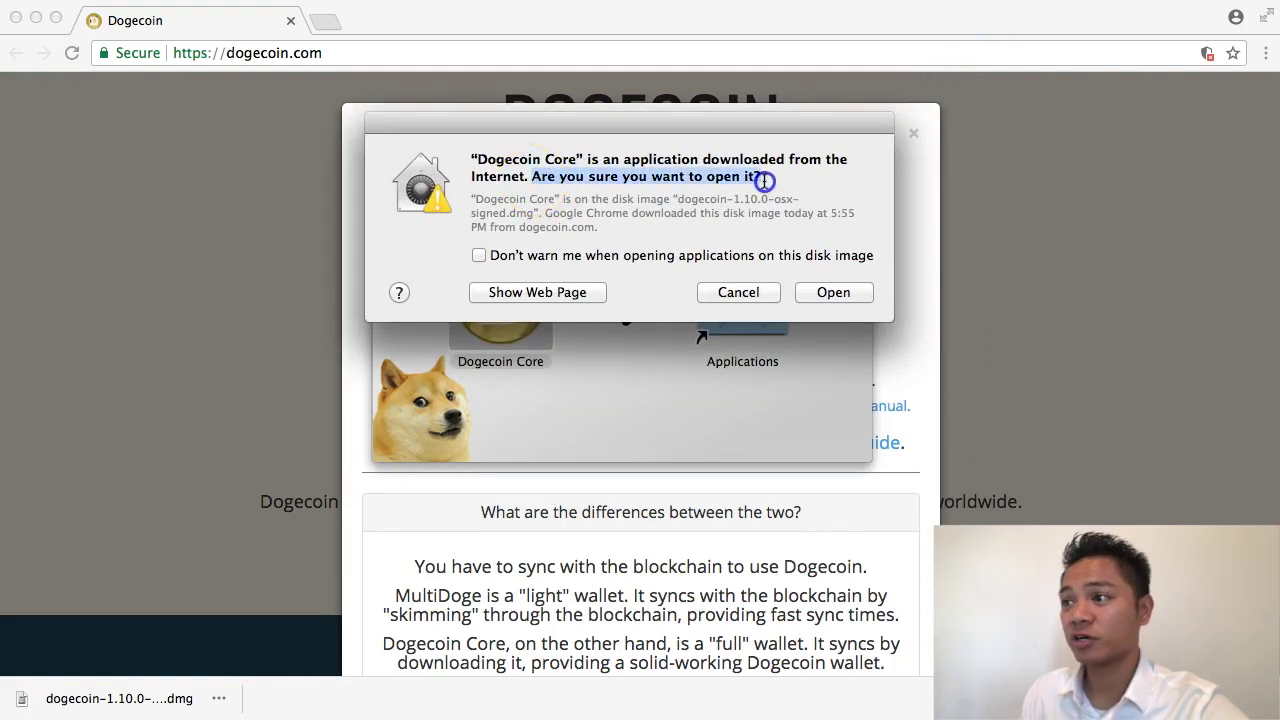
click(832, 292)
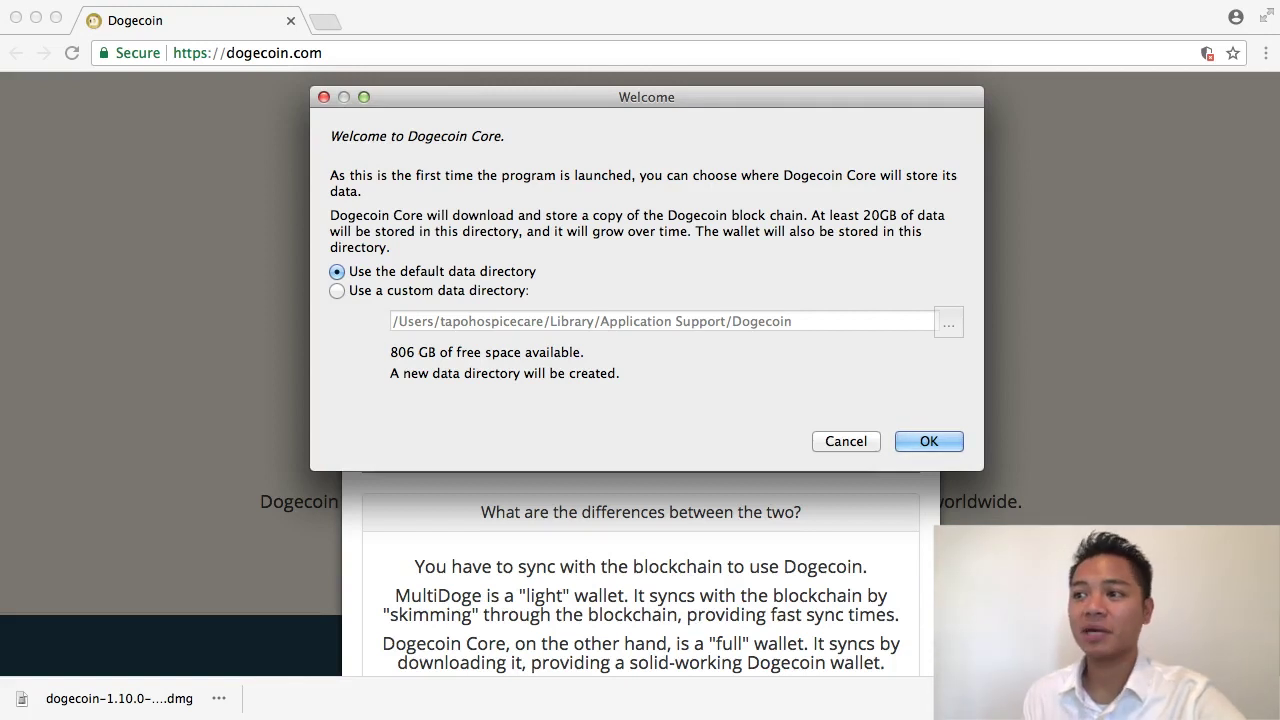
Step: Keep 'Use the default data directory' in the Welcome dialog and confirm with OK
click(936, 440)
Step: Close the disk image window, minimize Chrome and Keynote, and bring the Dogecoin Core splash forward
drag(986, 386, 731, 124)
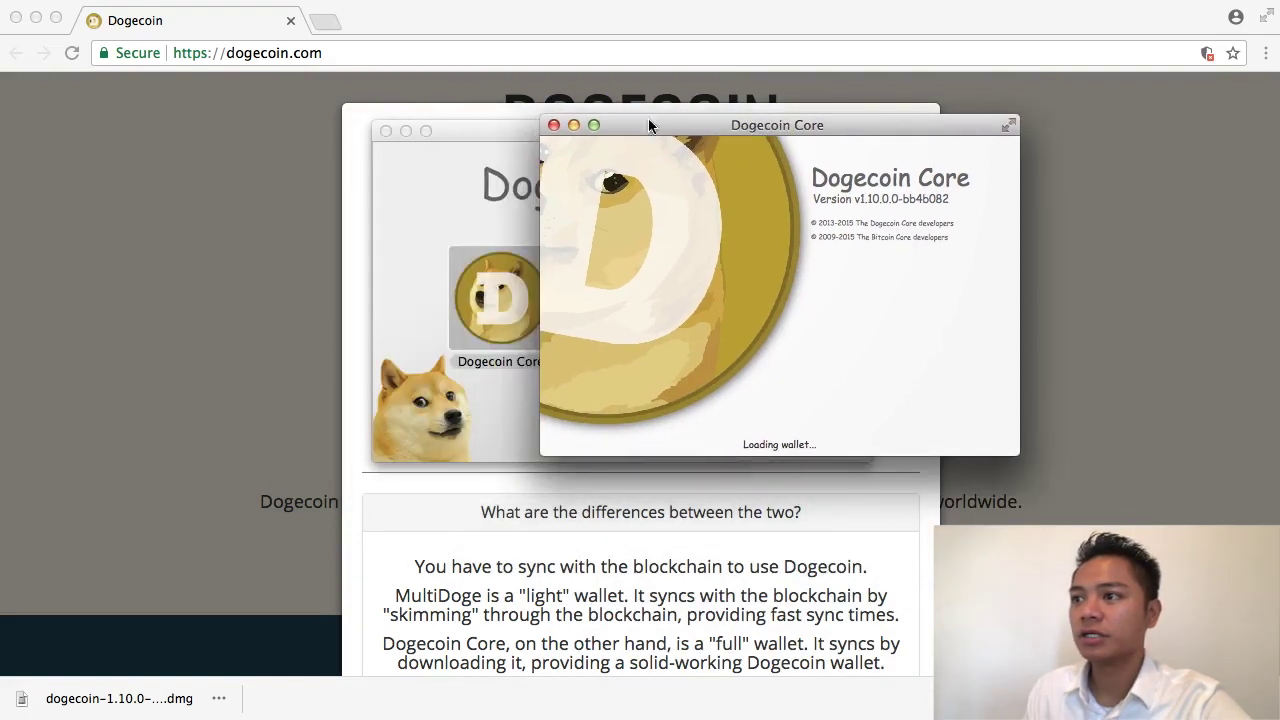
click(471, 126)
click(386, 132)
click(209, 56)
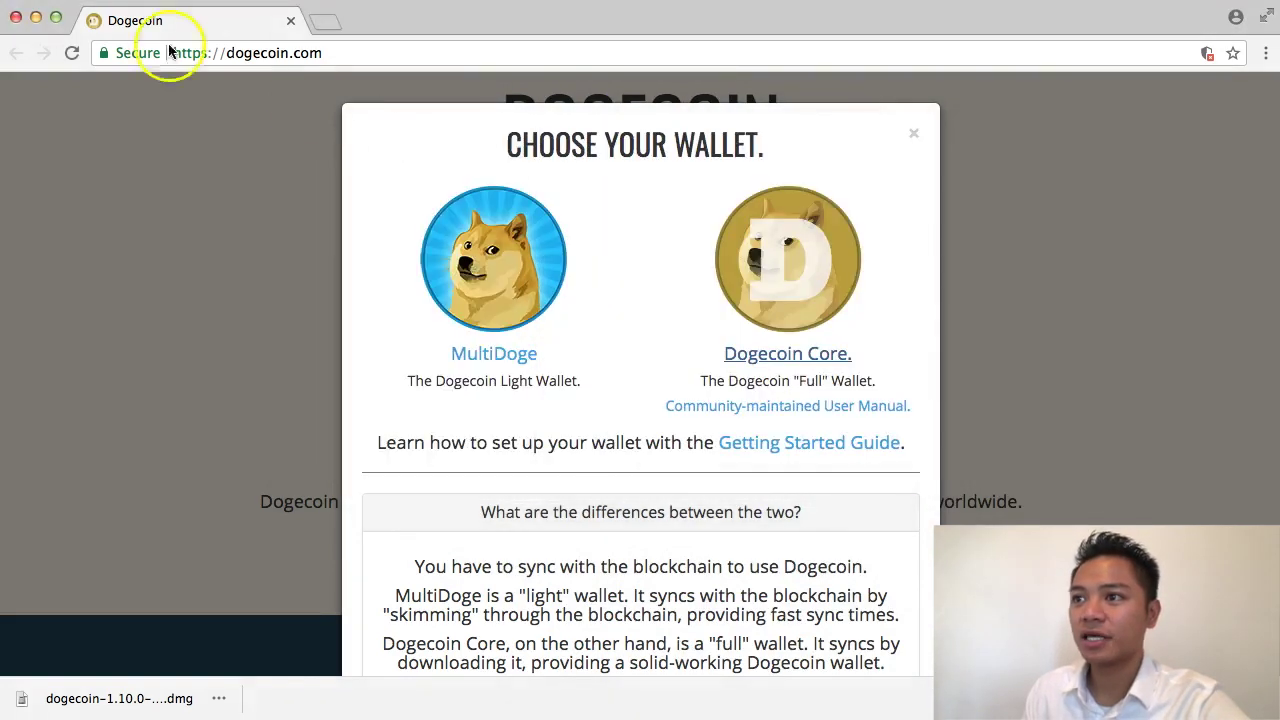
click(36, 19)
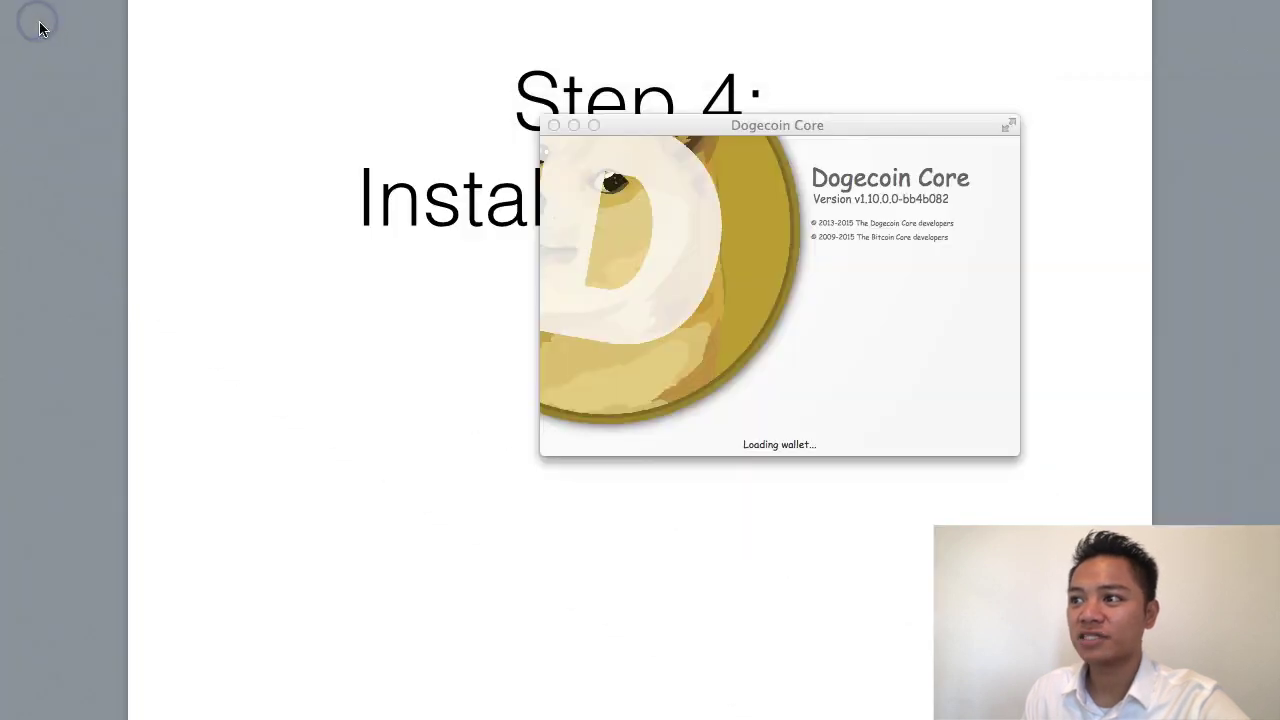
key(super+m)
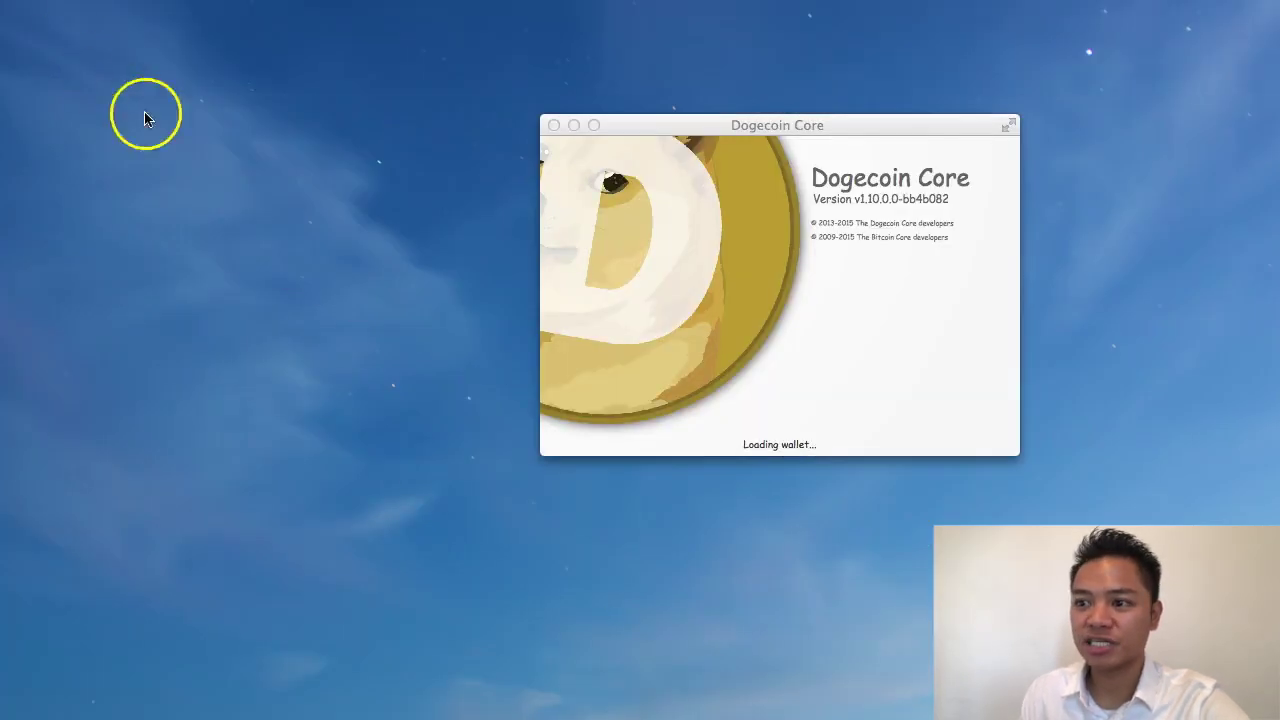
click(629, 128)
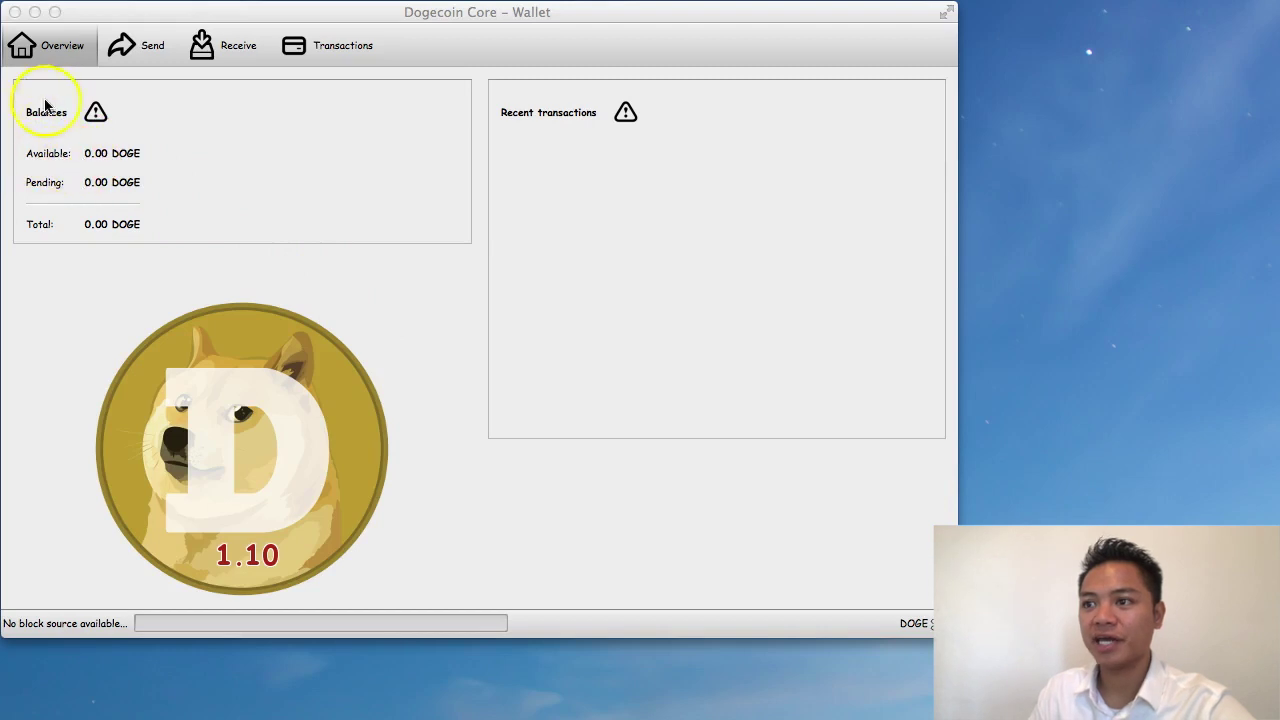
Step: Switch to the Send page, showing empty Pay To, Label and Amount fields with a 1.00 DOGE/kB fee
click(138, 46)
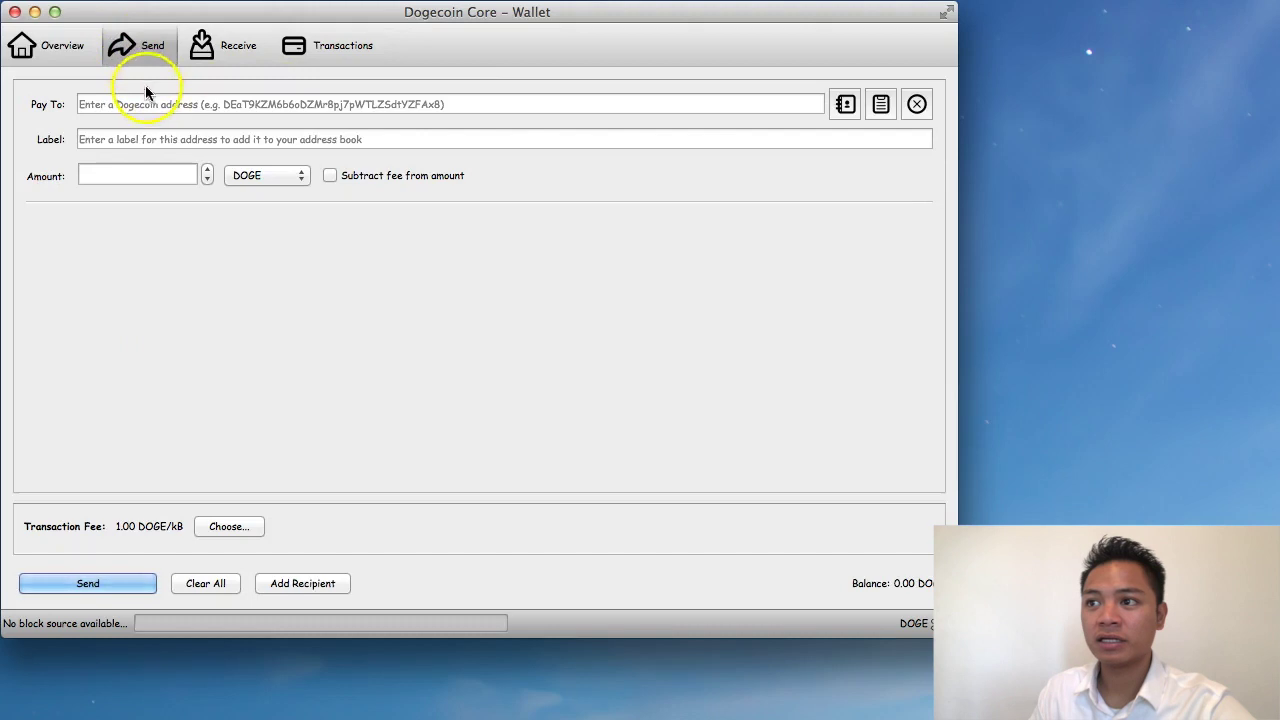
Step: Go through the Send form's Pay To, Label and Amount fields, then move to the Receive form's Label field
click(94, 104)
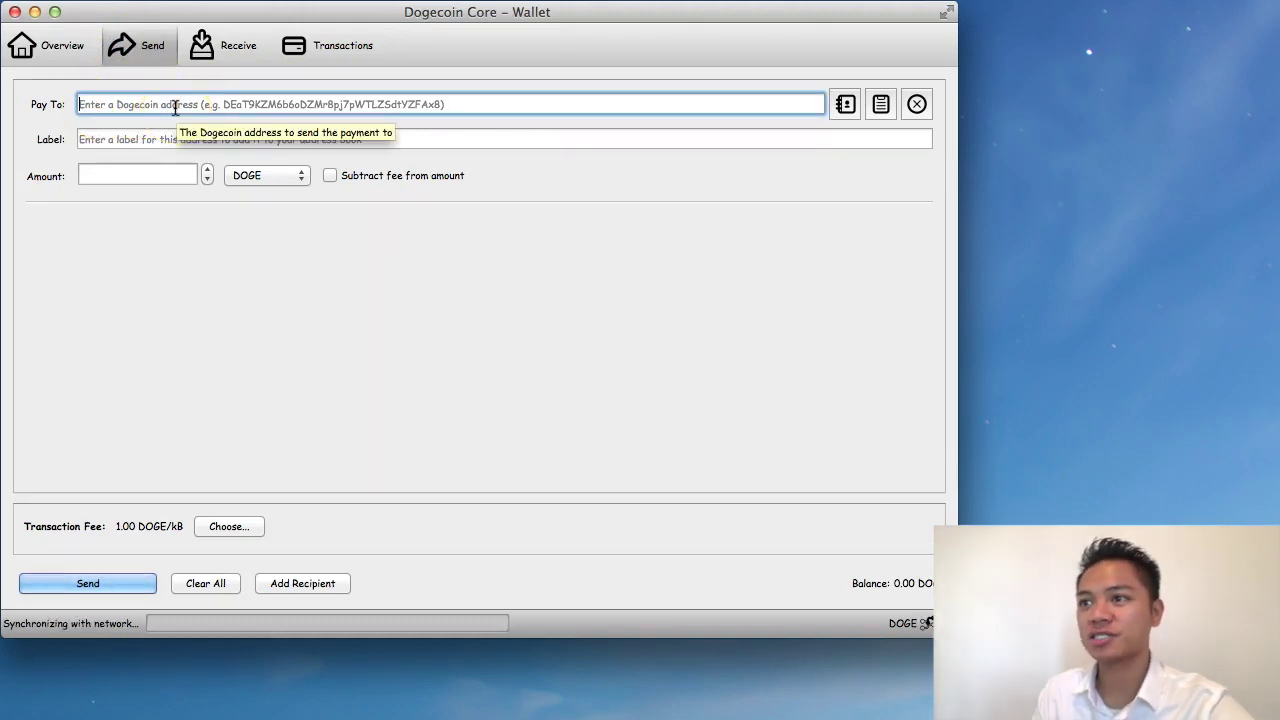
click(138, 138)
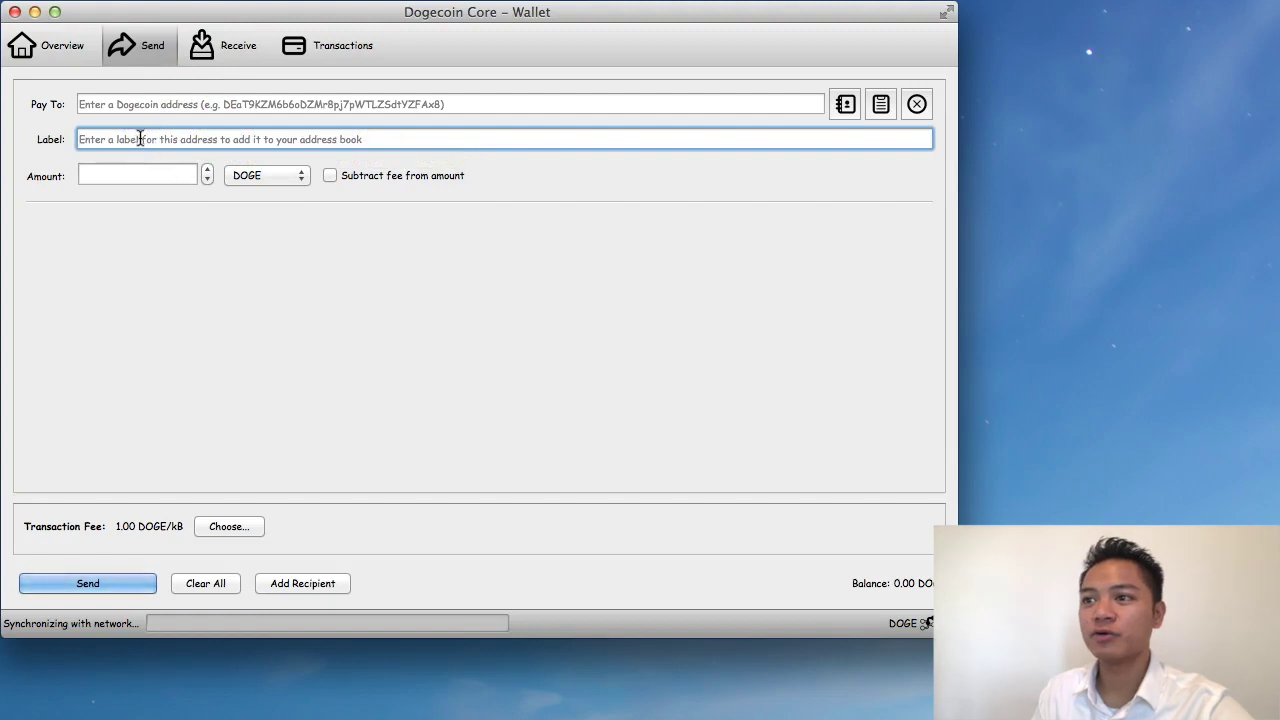
click(149, 174)
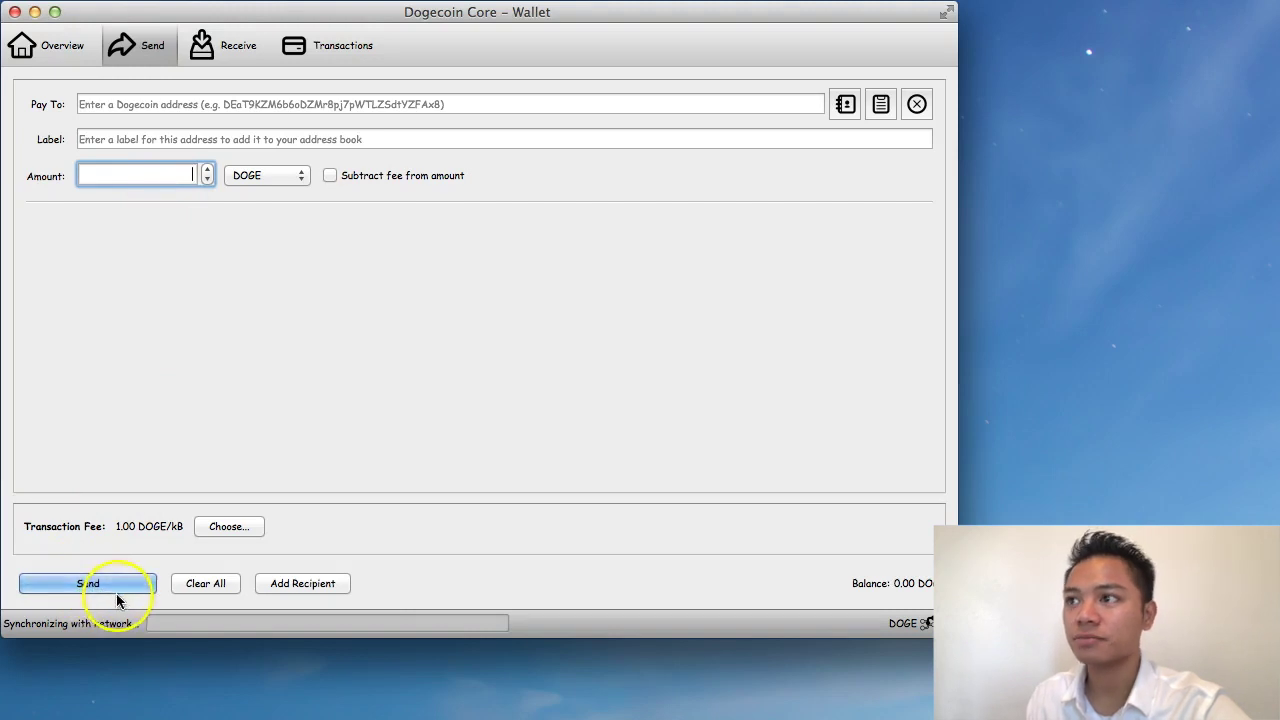
click(248, 62)
click(157, 126)
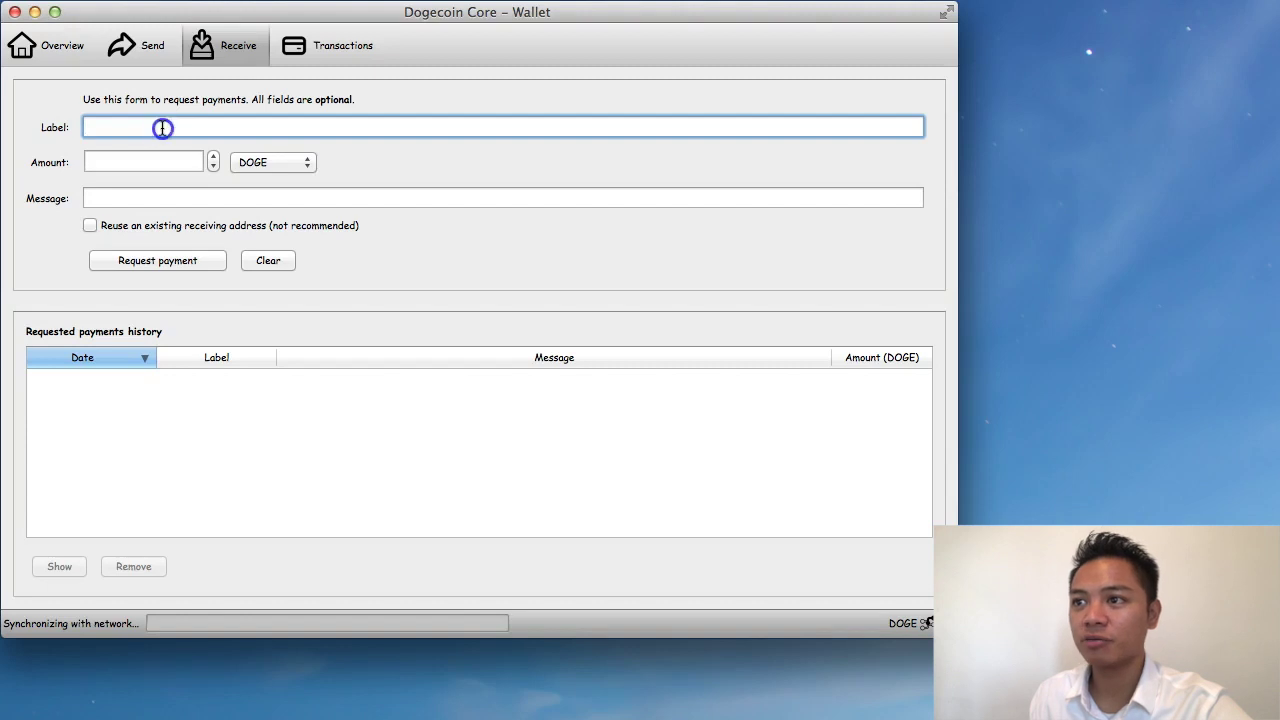
Step: Visit the Receive form's Amount and Message fields, then show the empty Transactions list
click(150, 161)
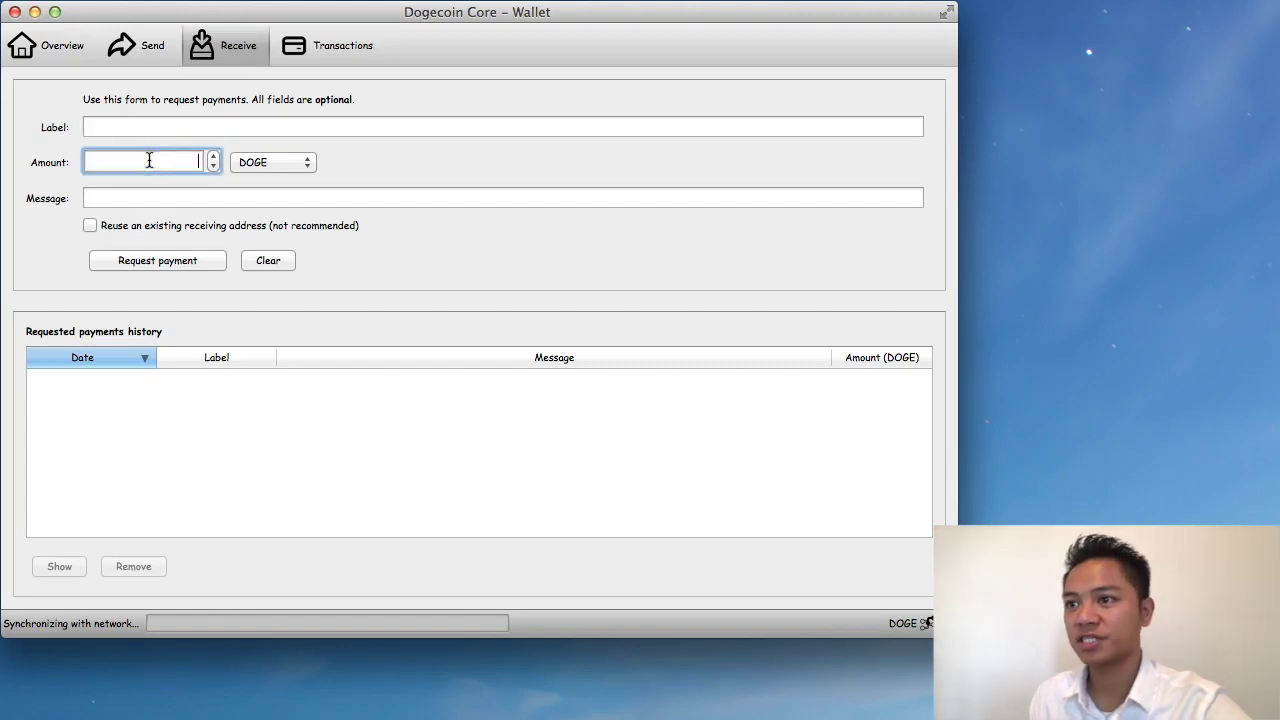
click(123, 197)
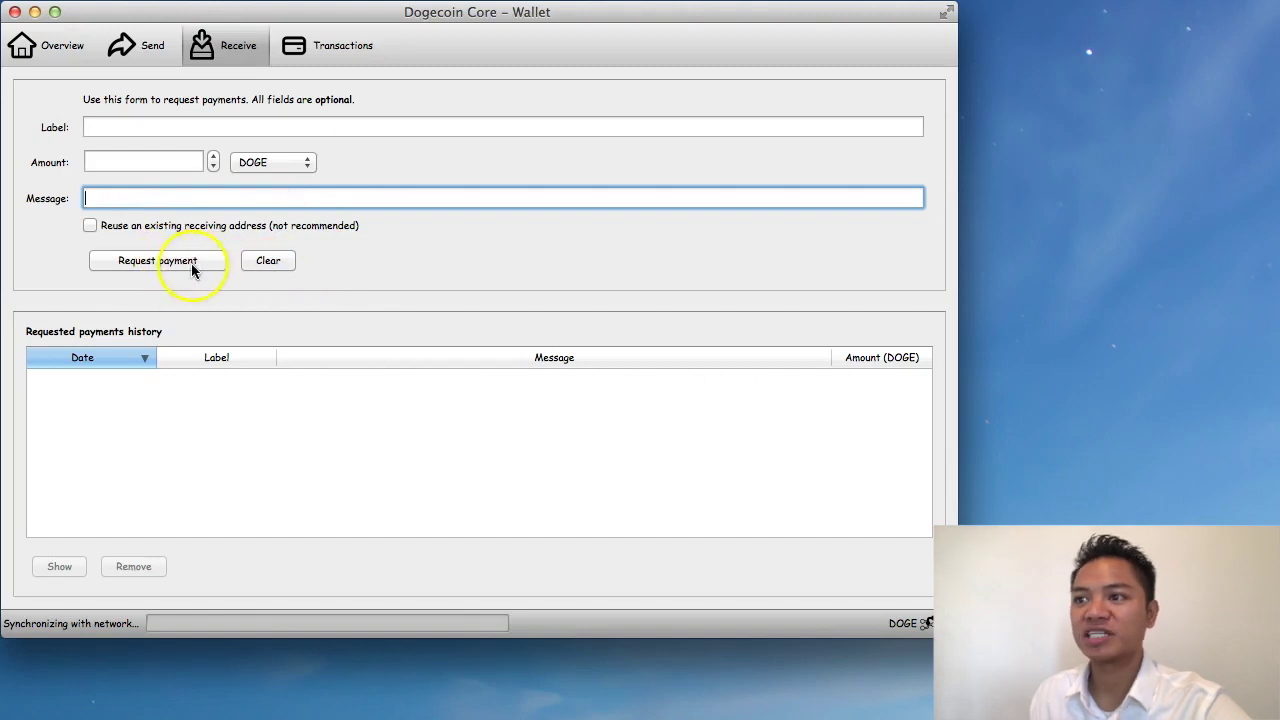
click(322, 46)
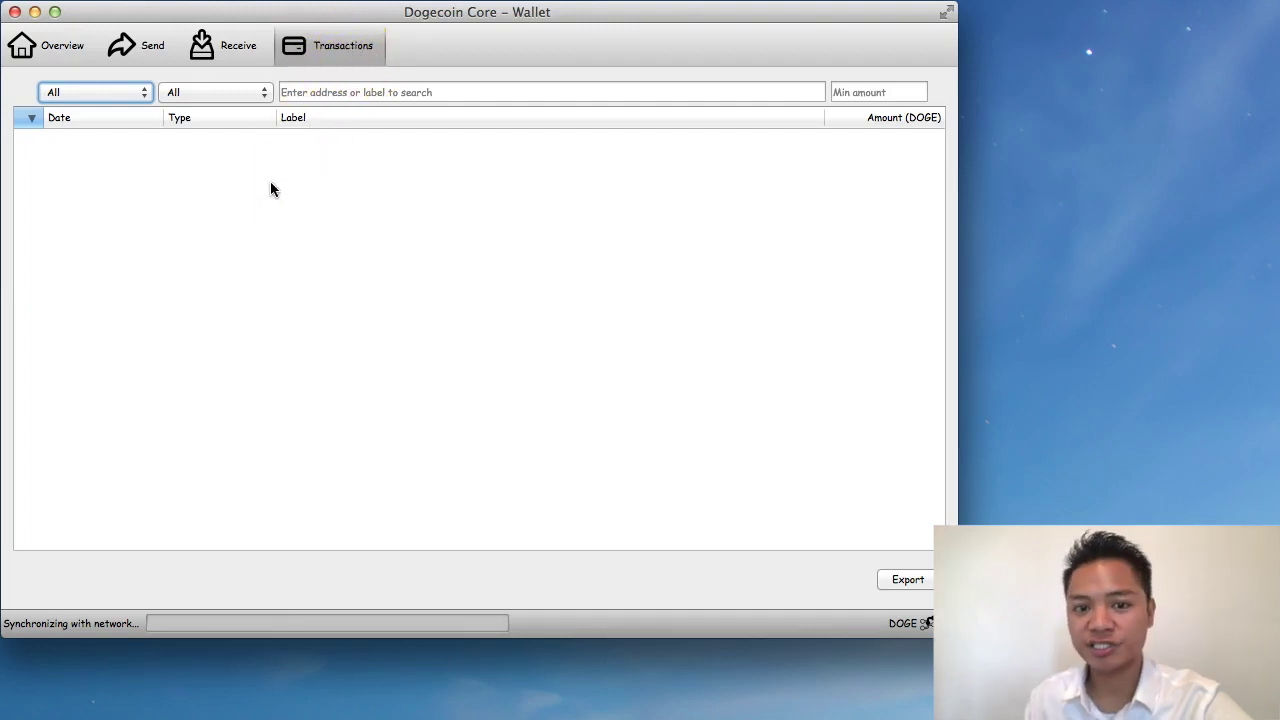
Step: Go back to the Overview showing 0.00 DOGE available, pending and total balances
click(238, 167)
click(60, 44)
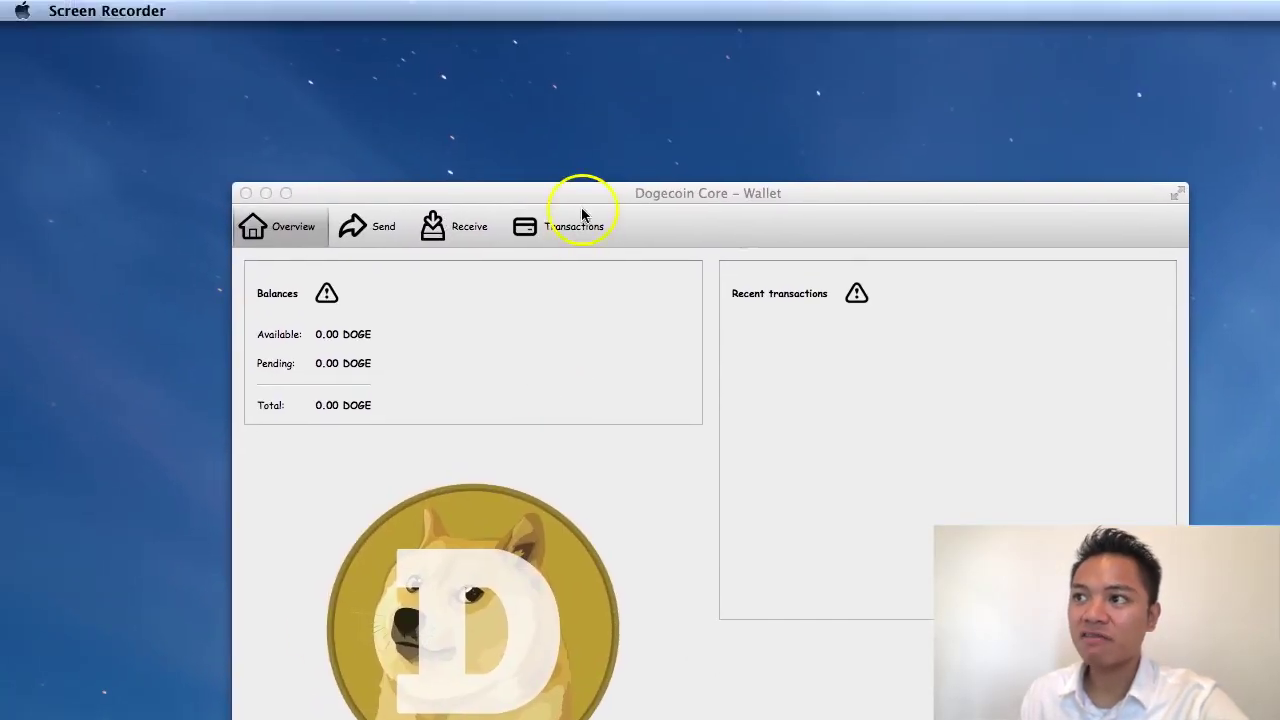
Step: Quit Dogecoin Core through the Dogecoin Core menu's Quit Dogecoin Core command
drag(588, 193, 481, 128)
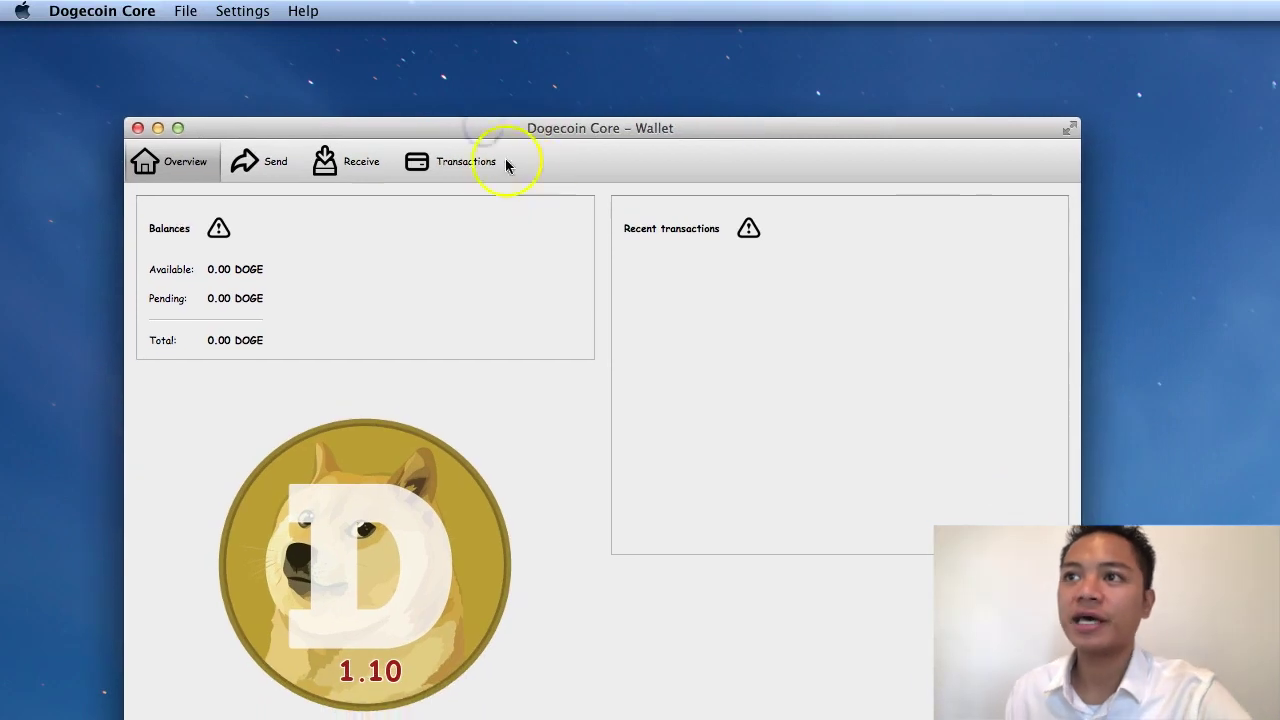
click(113, 12)
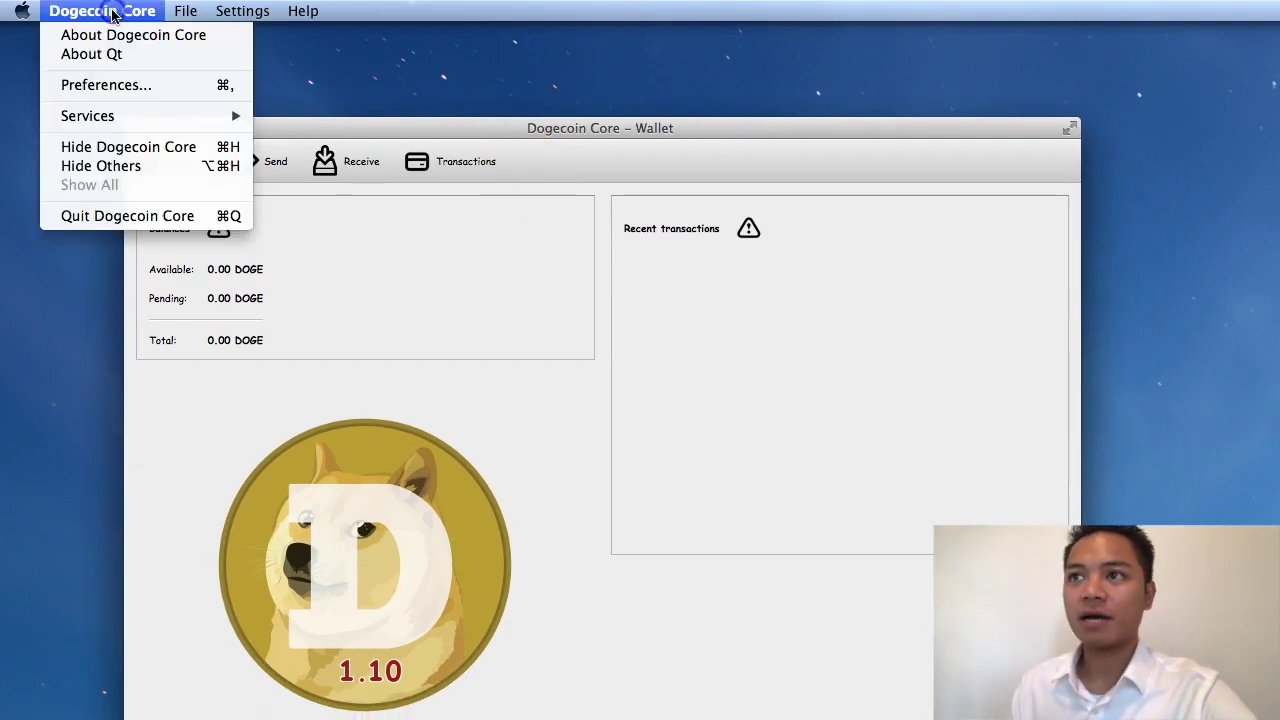
click(124, 216)
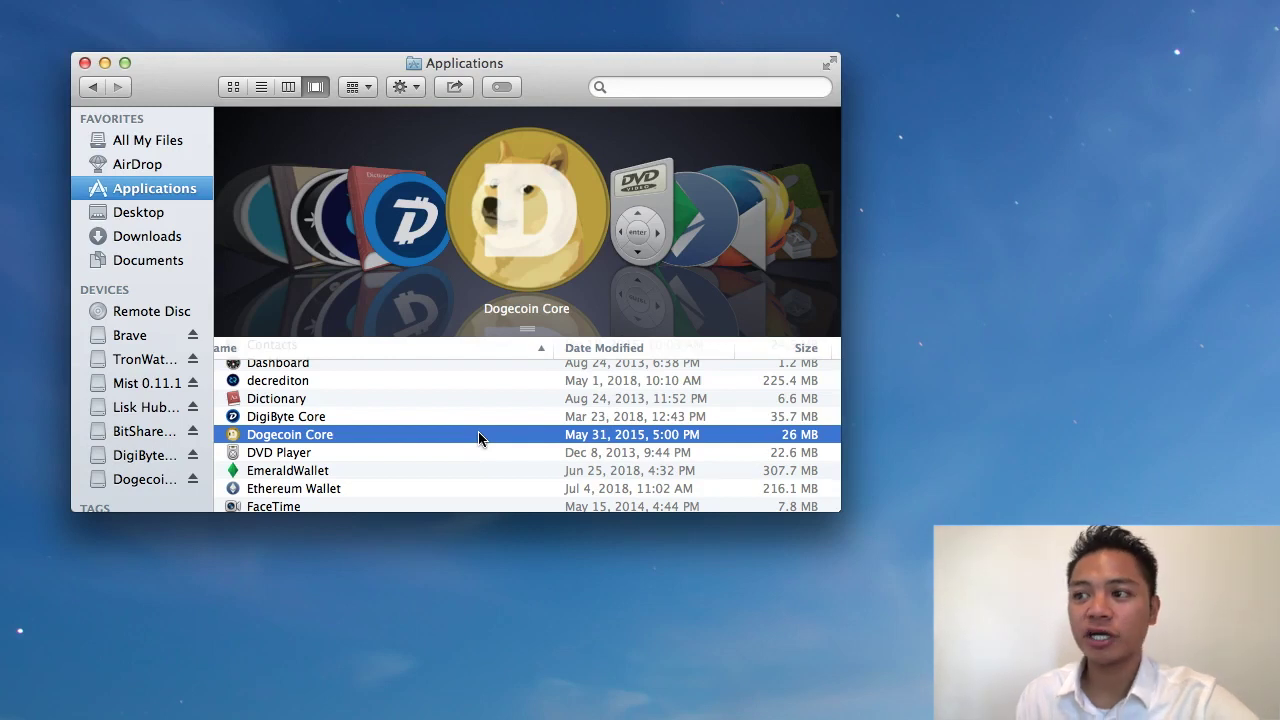
Step: Open Dogecoin Core from Applications via Open, approve the security warning, and close the Finder window
right_click(479, 437)
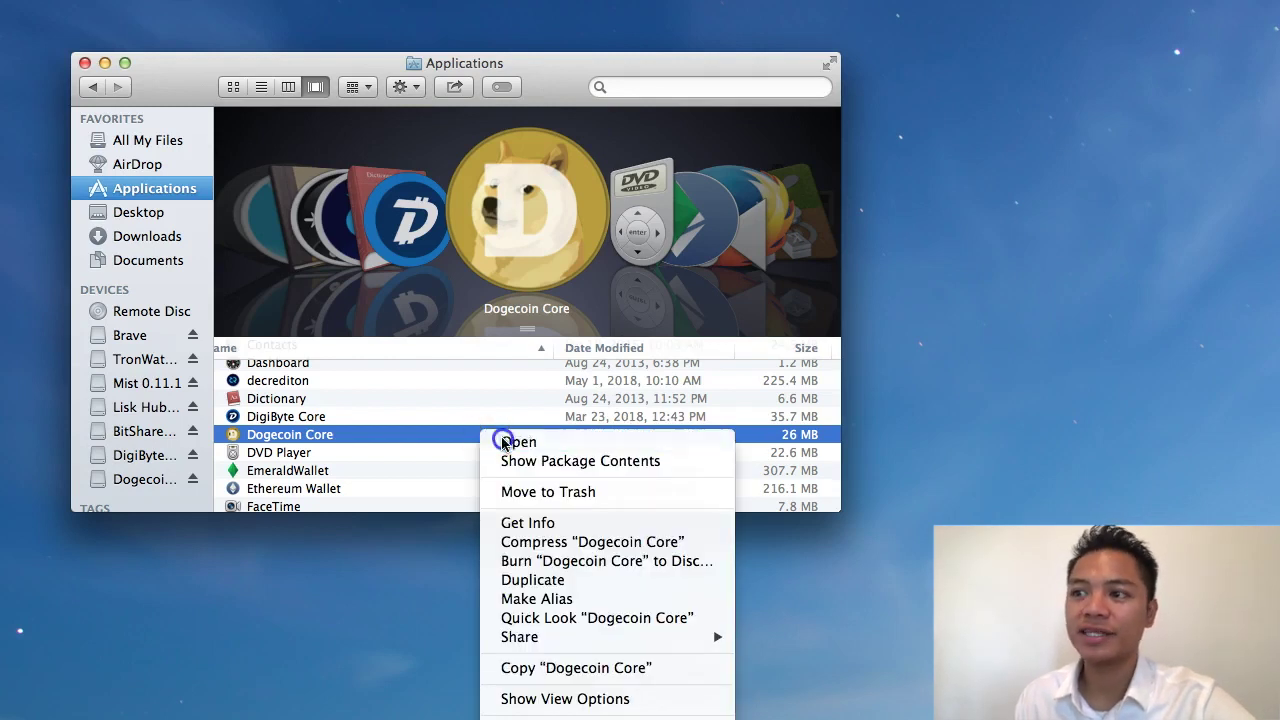
click(503, 442)
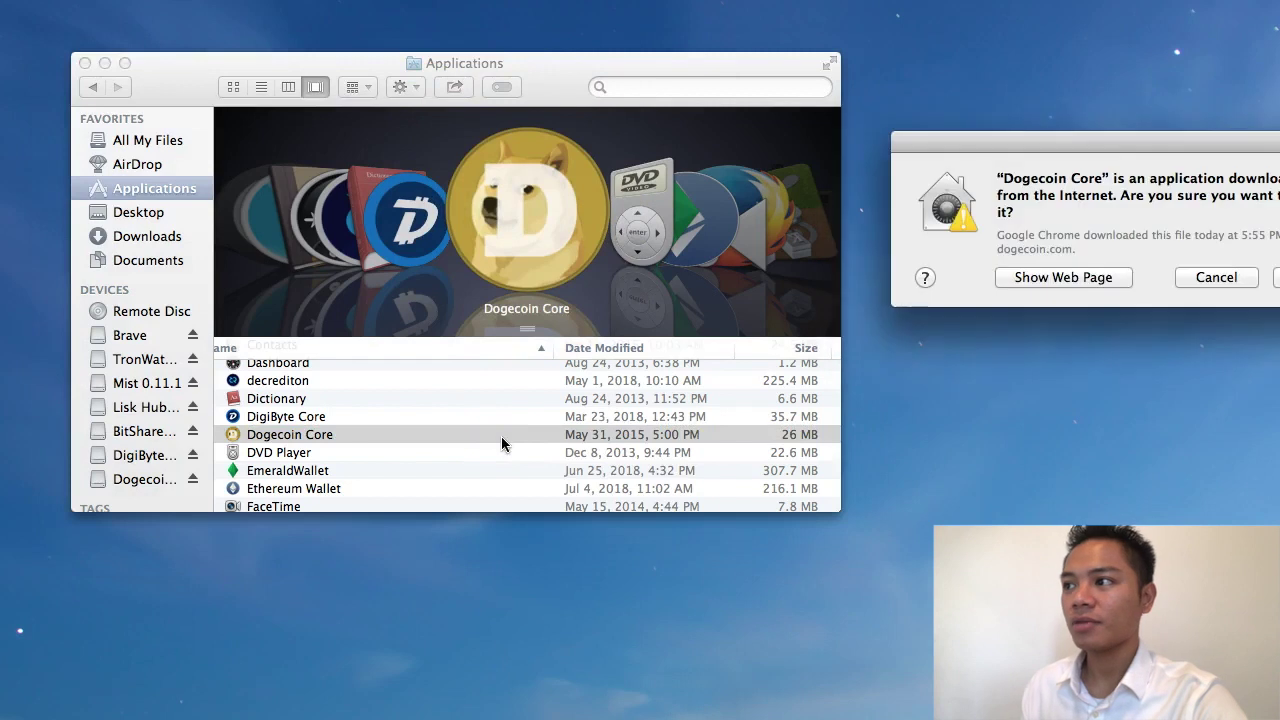
drag(1275, 141, 686, 143)
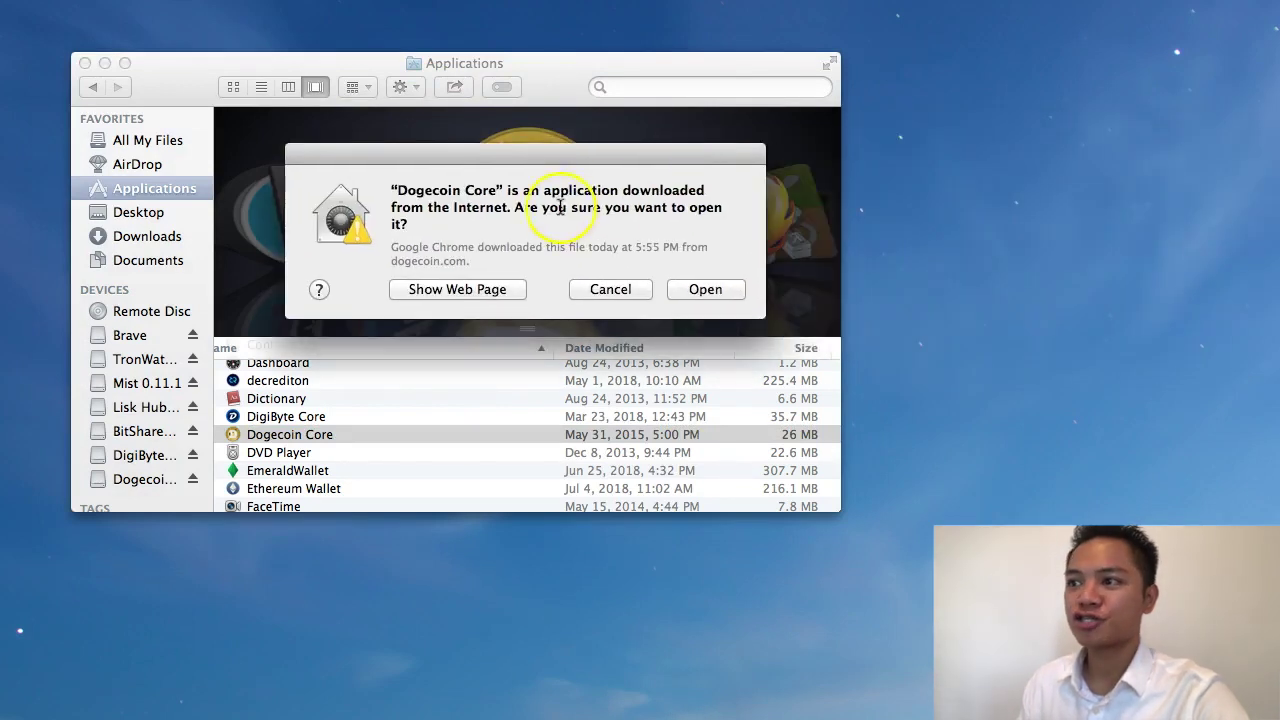
drag(513, 206, 535, 222)
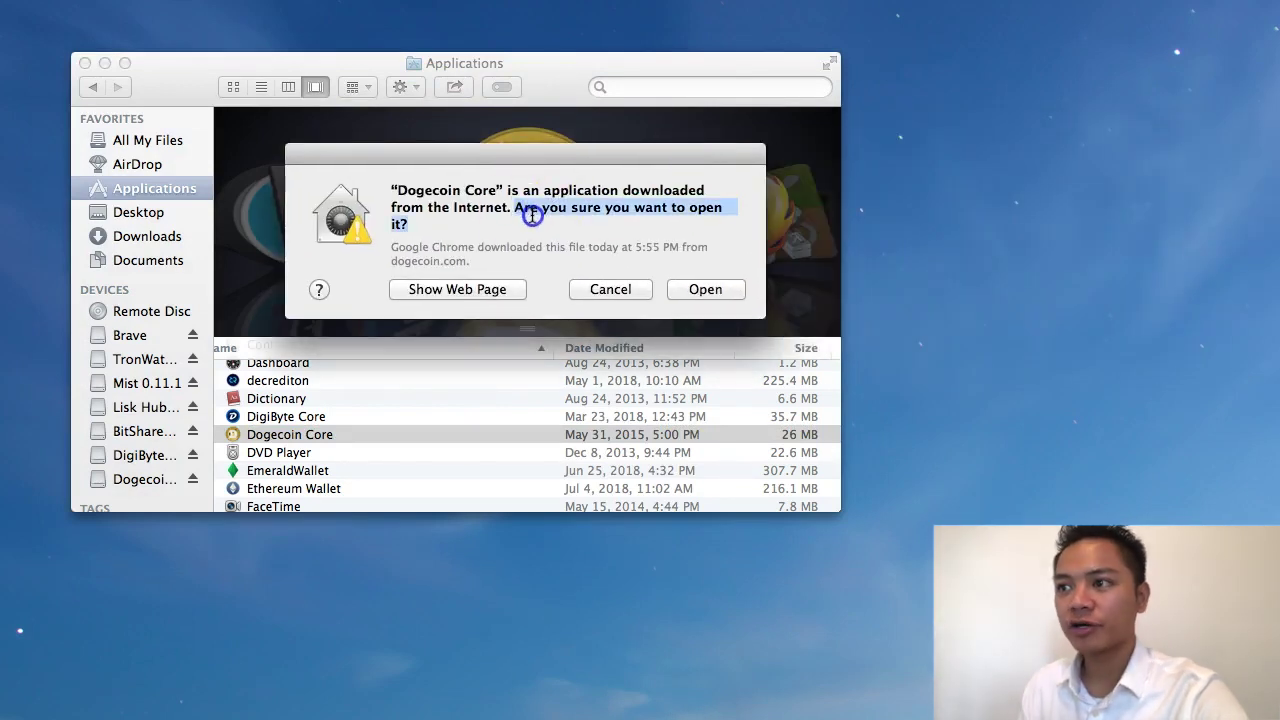
click(705, 290)
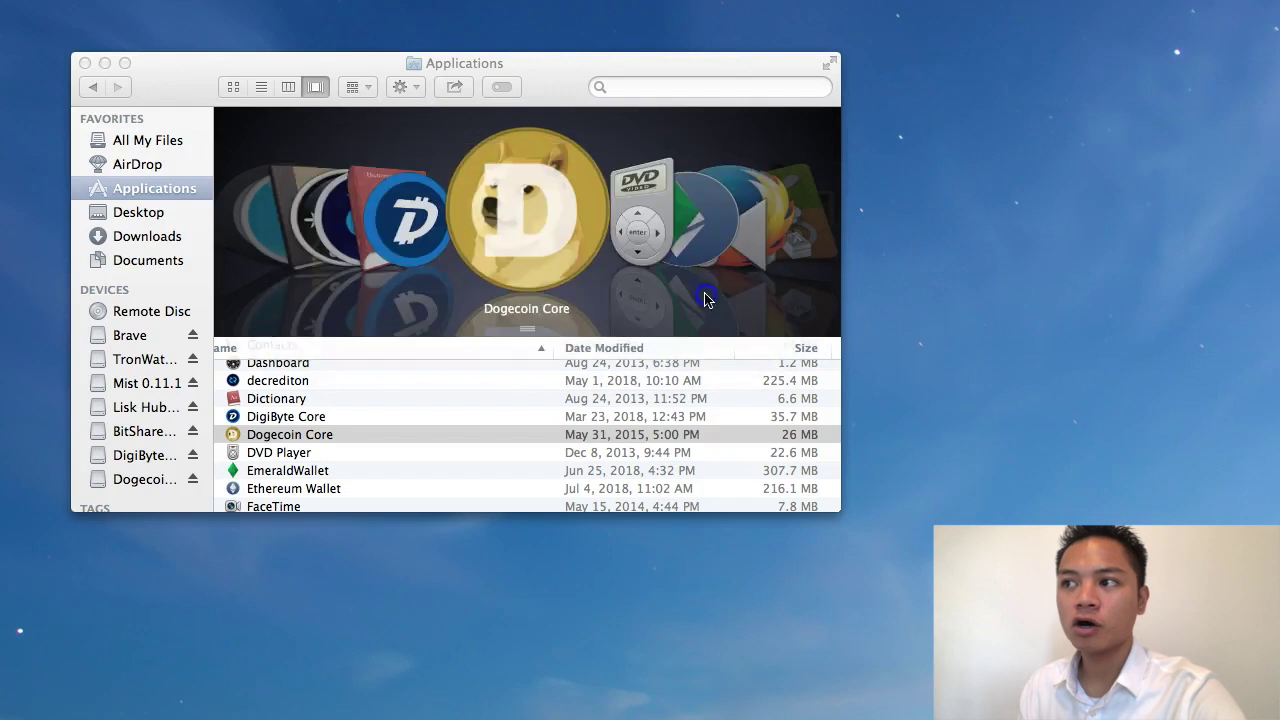
click(85, 63)
Step: Move the v1.10.0 splash aside and bring the reopened wallet's 0.00 DOGE Overview fully into view
drag(1068, 391, 252, 93)
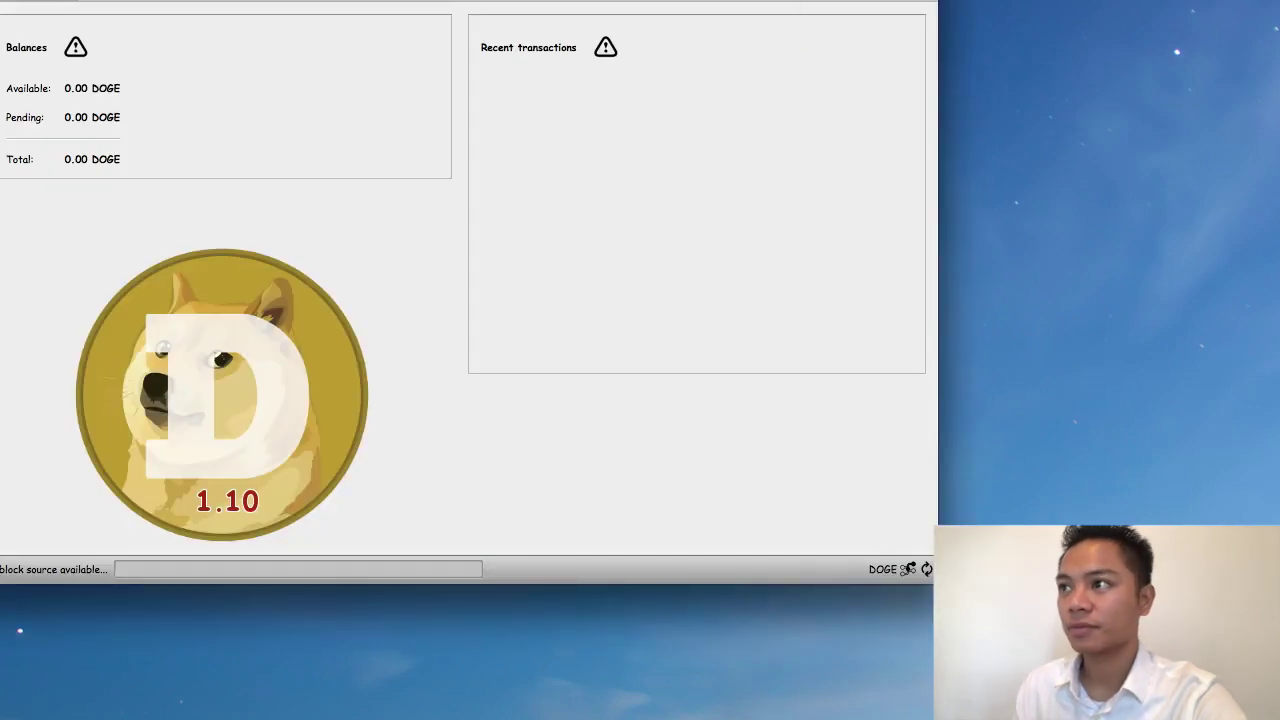
drag(776, 0, 794, 9)
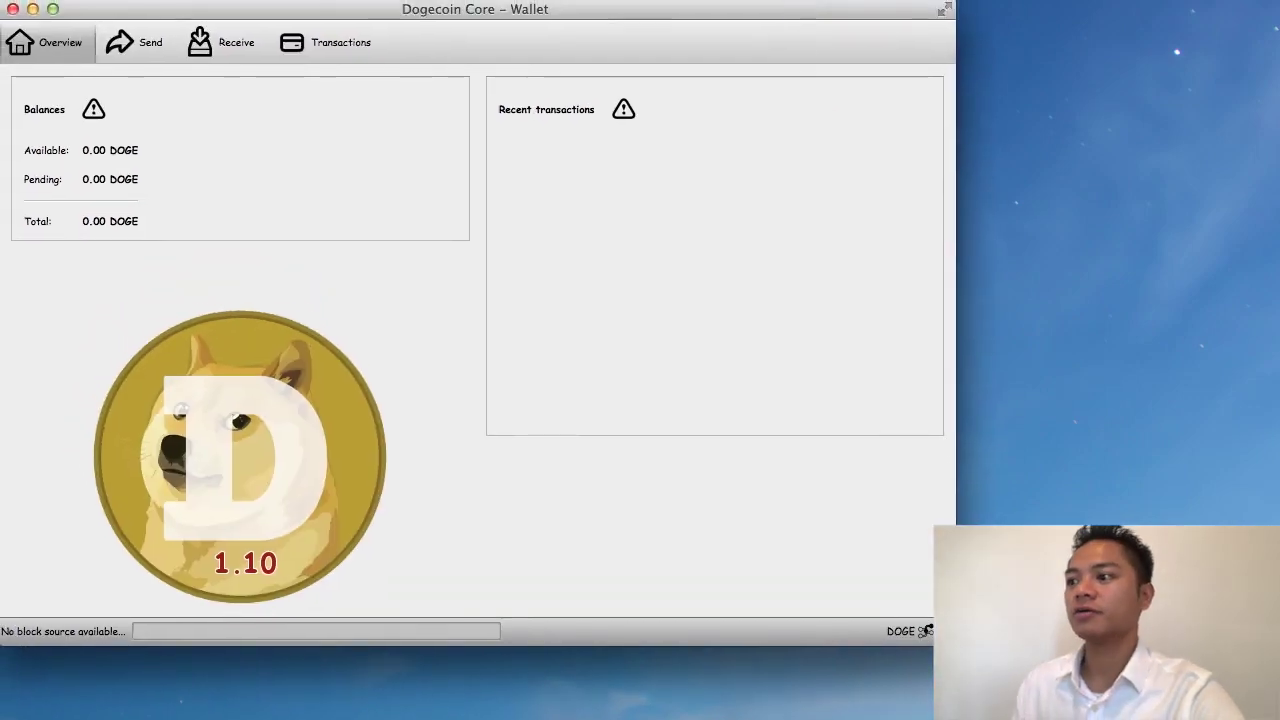